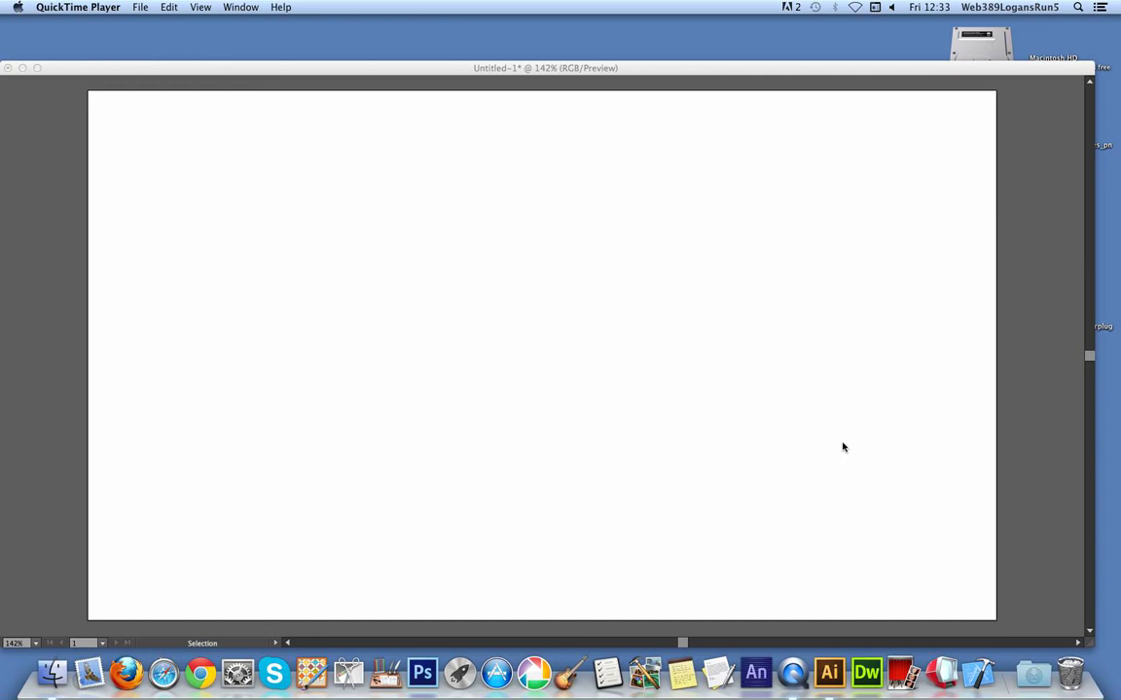
# - Bring Illustrator to the front and select the Pen tool for straight-segment paths
pyautogui.click(365, 72)
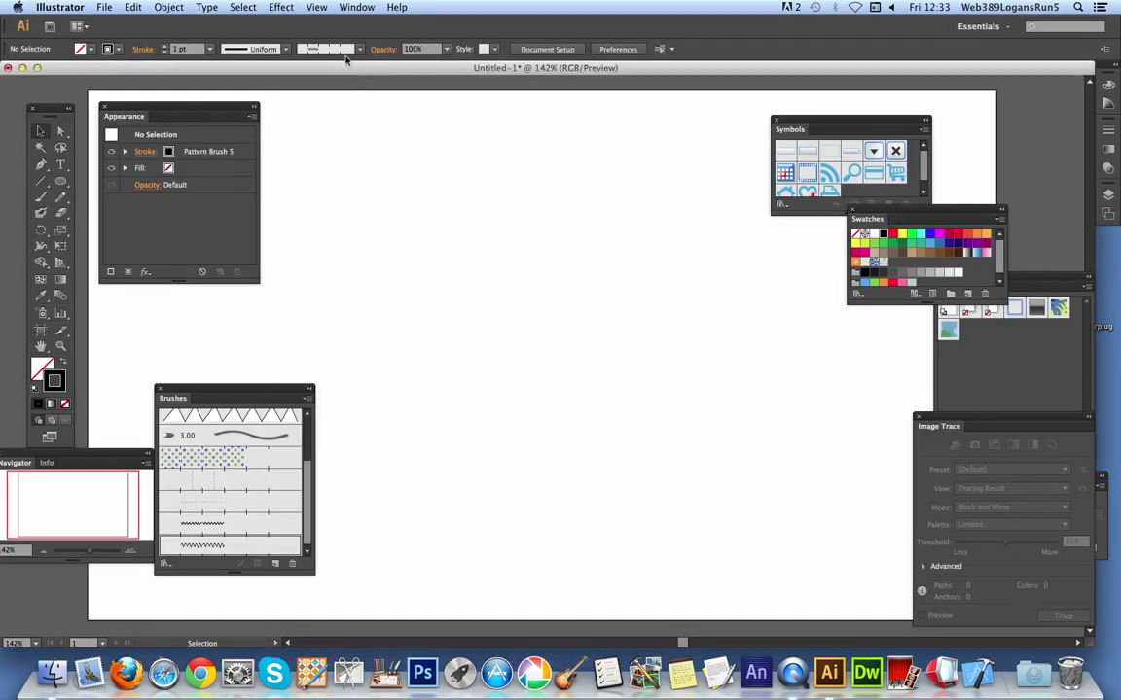
pyautogui.click(43, 167)
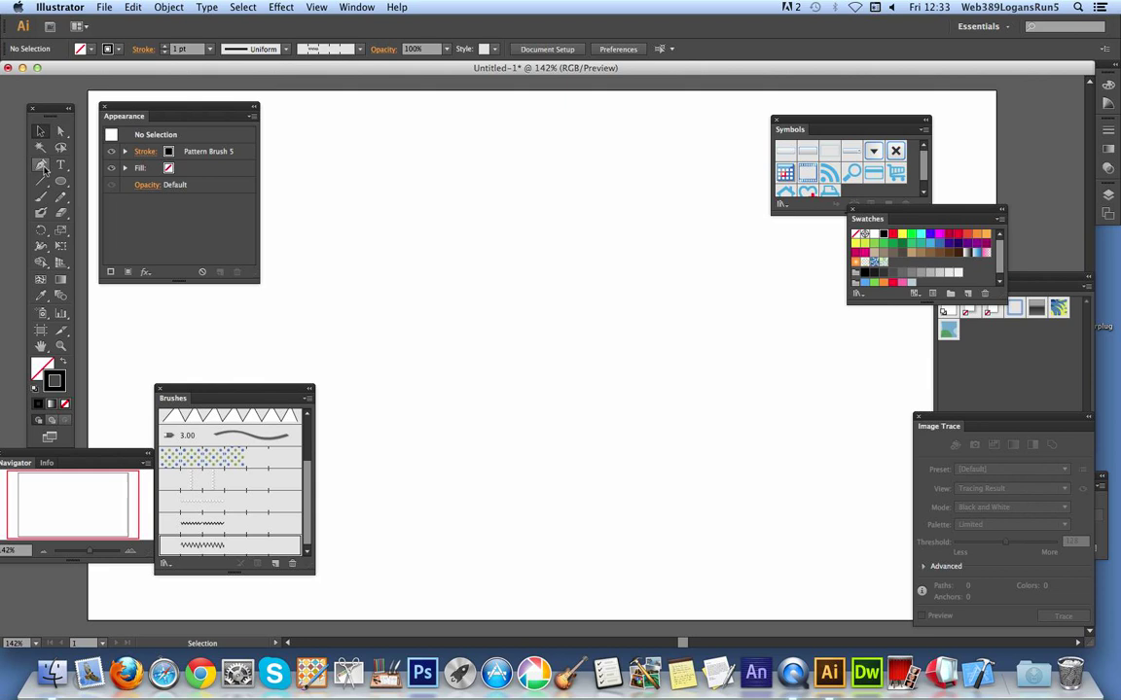
pyautogui.click(40, 165)
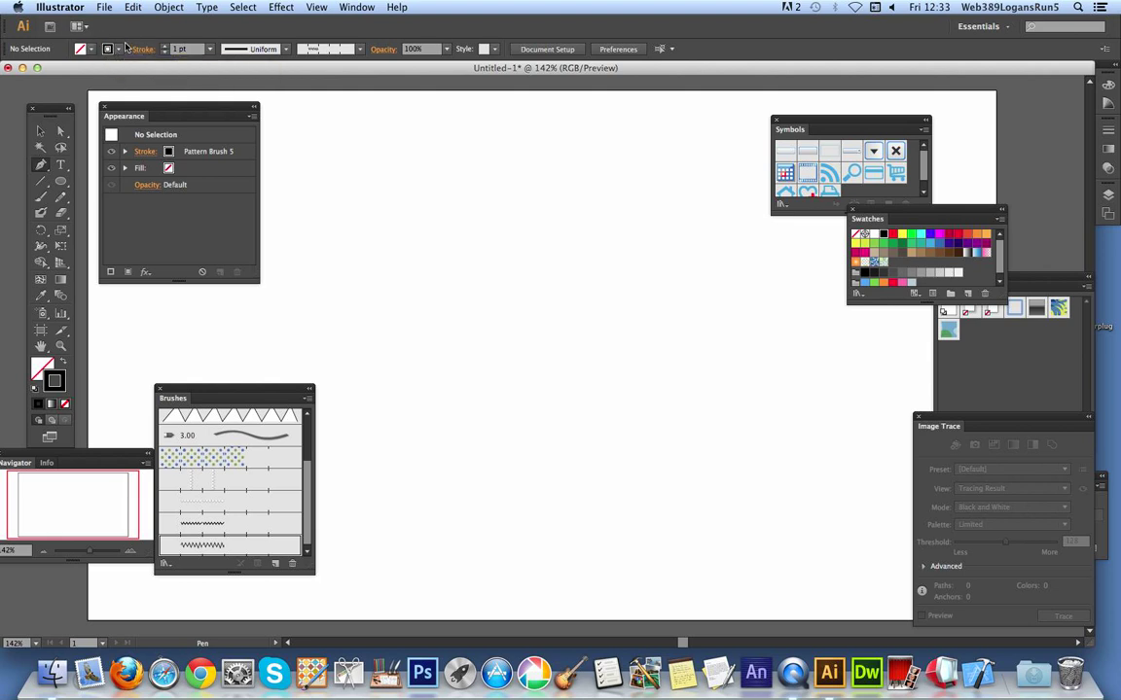
# - Draw an open zigzag of alternating peaks and low points across the artboard with the Pen tool
pyautogui.click(406, 337)
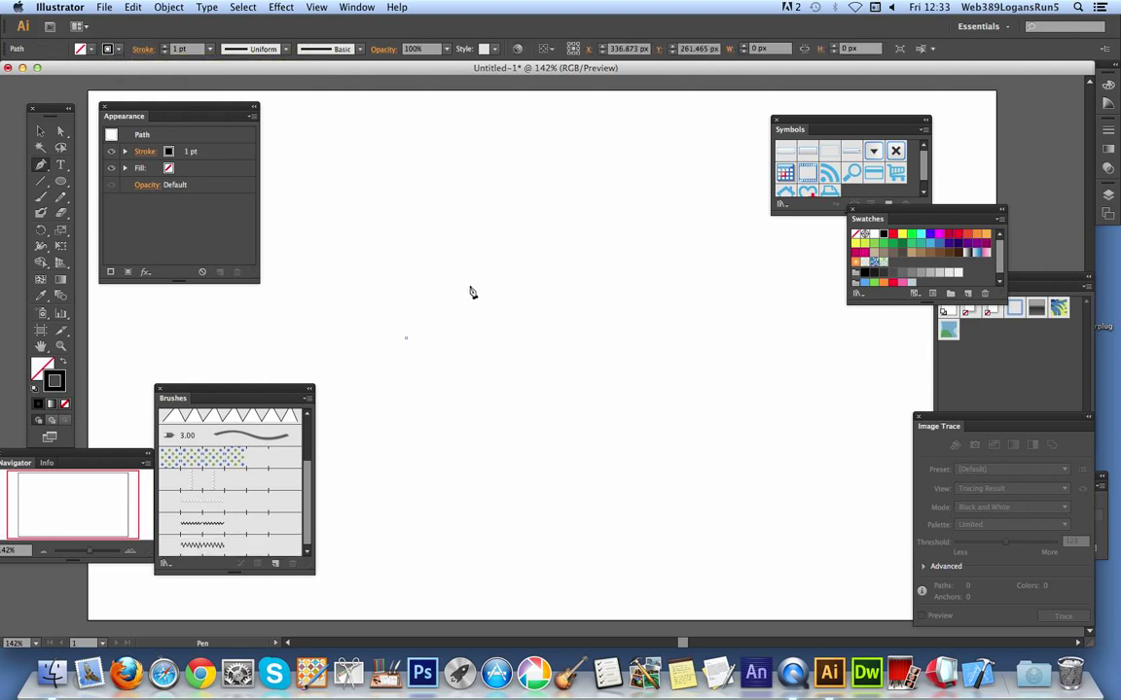
pyautogui.click(434, 256)
pyautogui.click(468, 399)
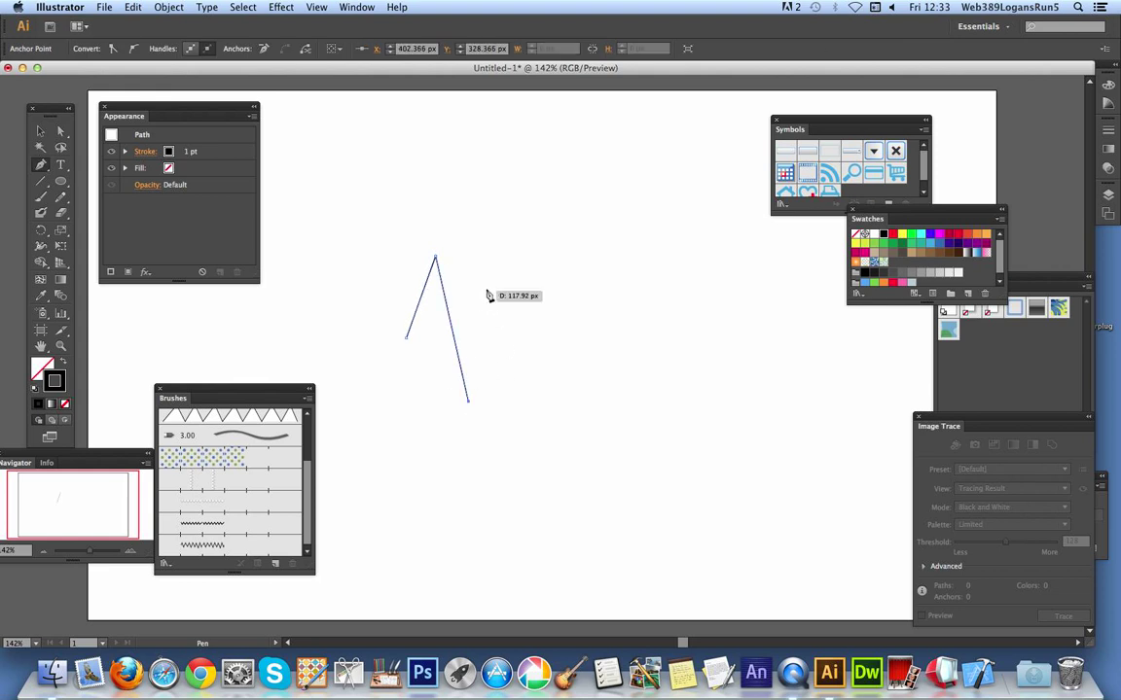
pyautogui.click(498, 271)
pyautogui.click(539, 374)
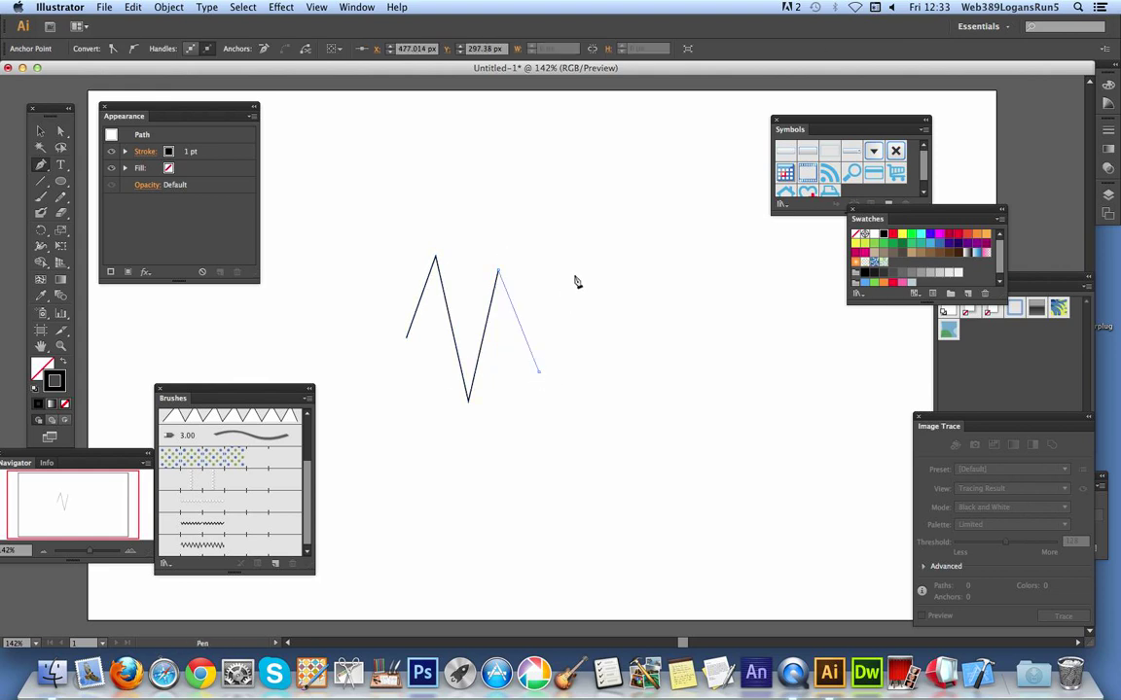
pyautogui.click(562, 264)
pyautogui.click(593, 390)
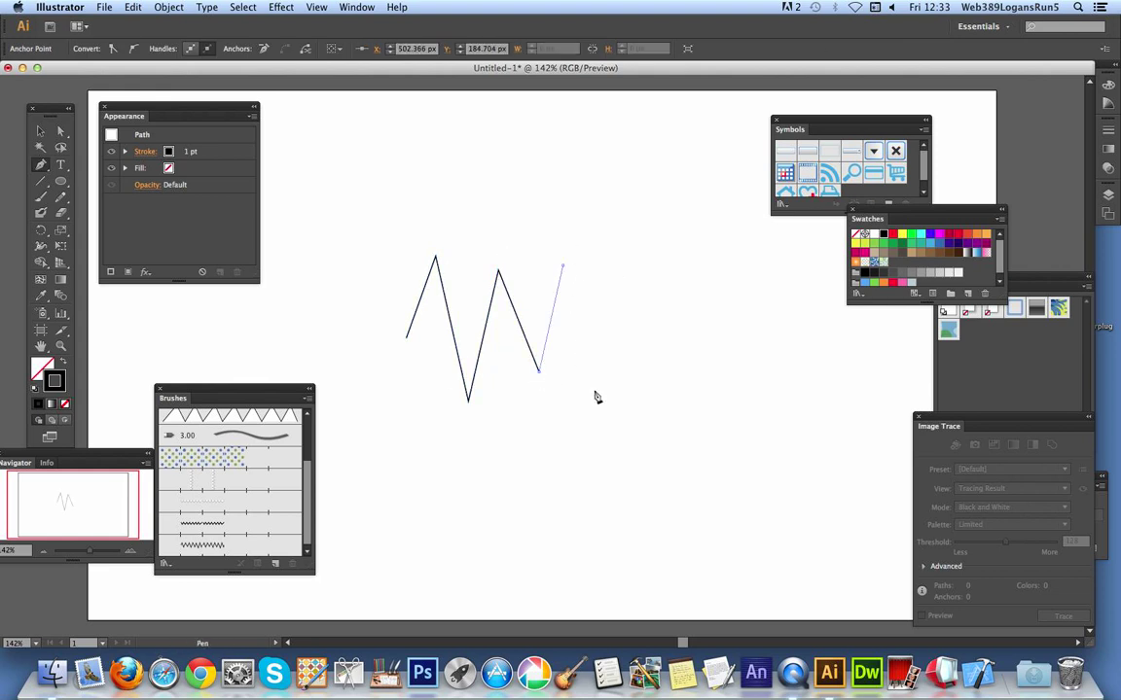
pyautogui.click(624, 290)
pyautogui.click(663, 400)
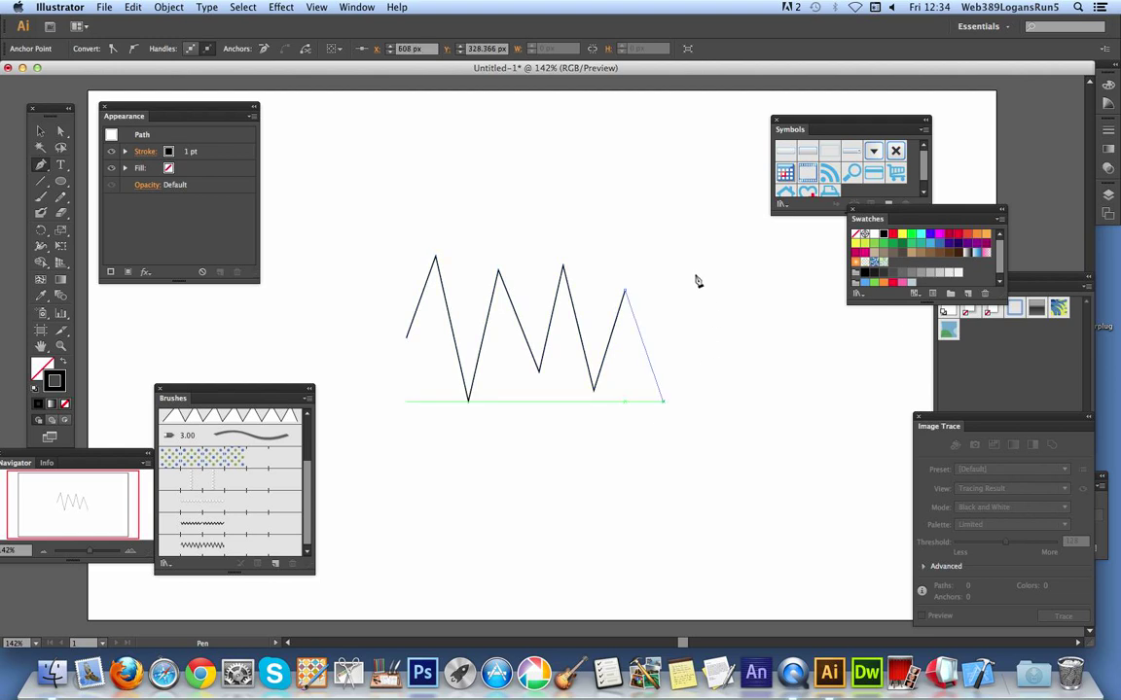
pyautogui.click(693, 275)
pyautogui.click(739, 366)
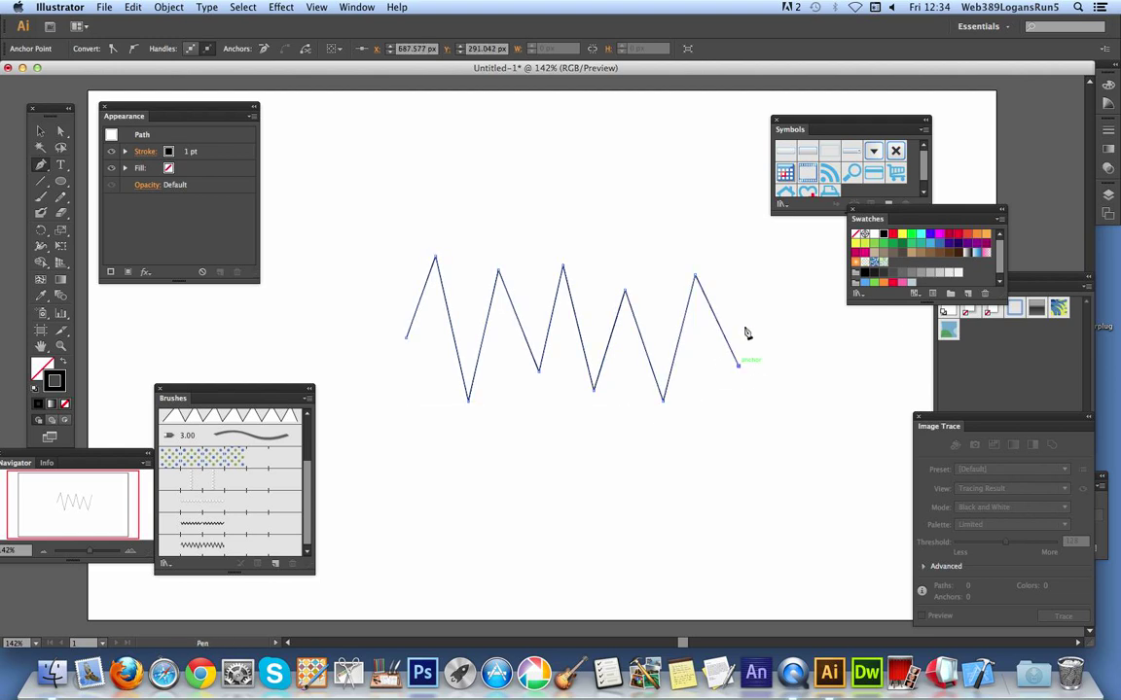
pyautogui.click(763, 276)
pyautogui.click(40, 131)
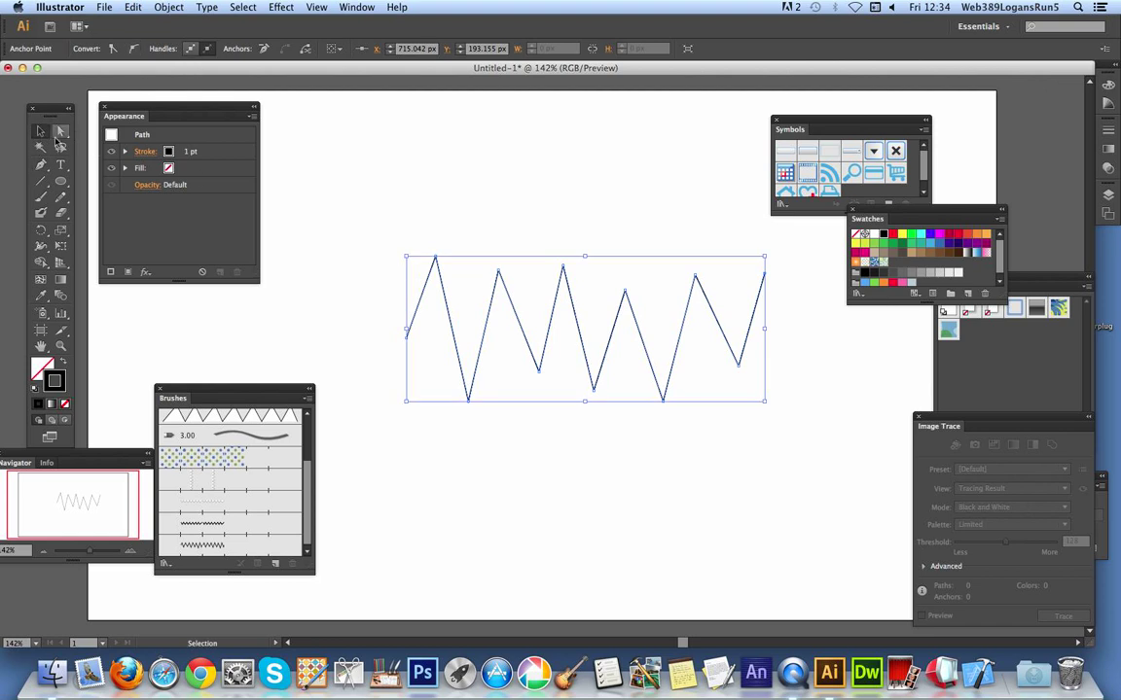
# - Select the zigzag path and set its stroke weight to 5 pt
pyautogui.click(406, 232)
pyautogui.moveTo(393, 233); pyautogui.dragTo(560, 324)
pyautogui.click(209, 48)
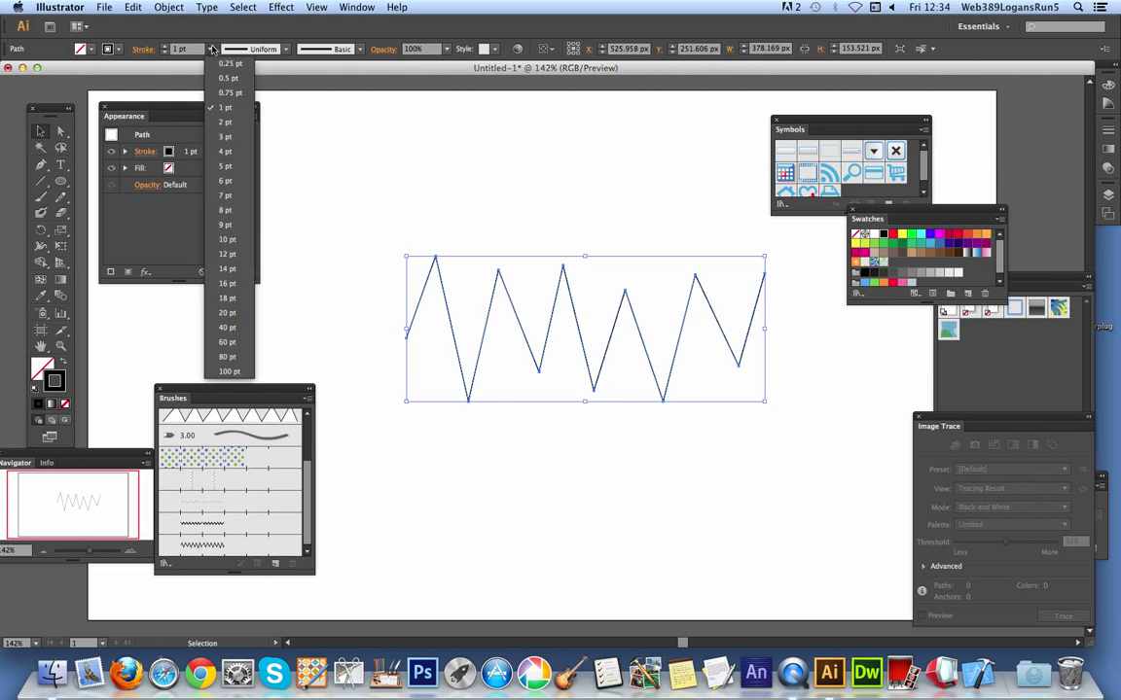
pyautogui.click(206, 150)
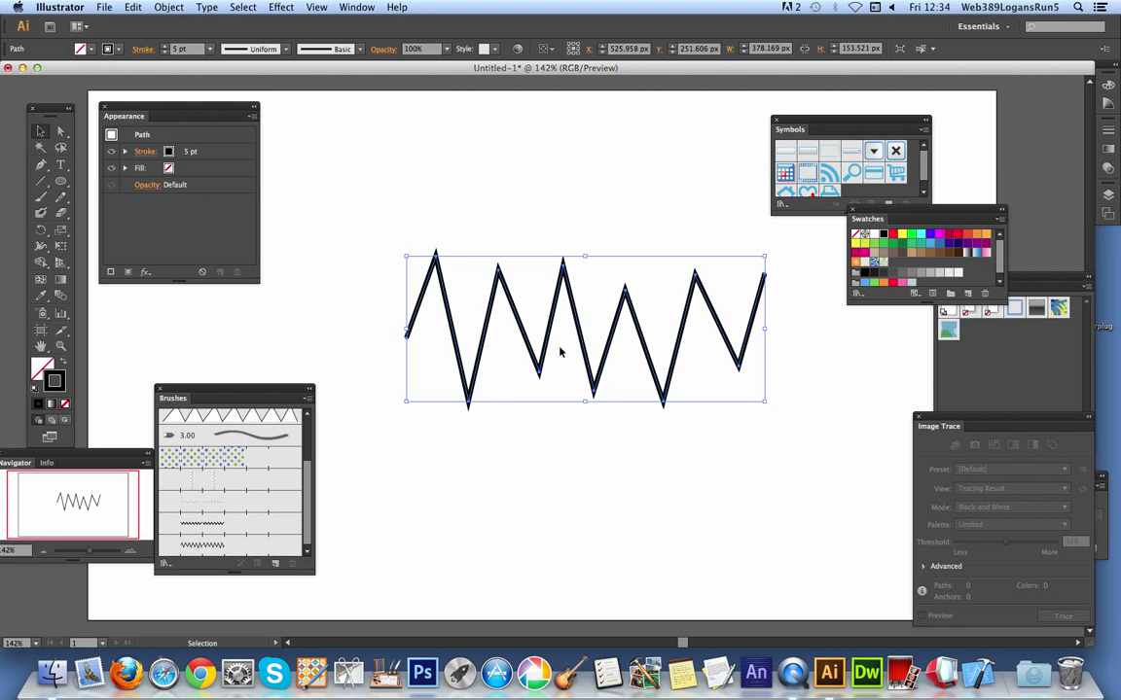
# - Expand the zigzag's fill and stroke into a solid shape with Object > Expand
pyautogui.click(168, 7)
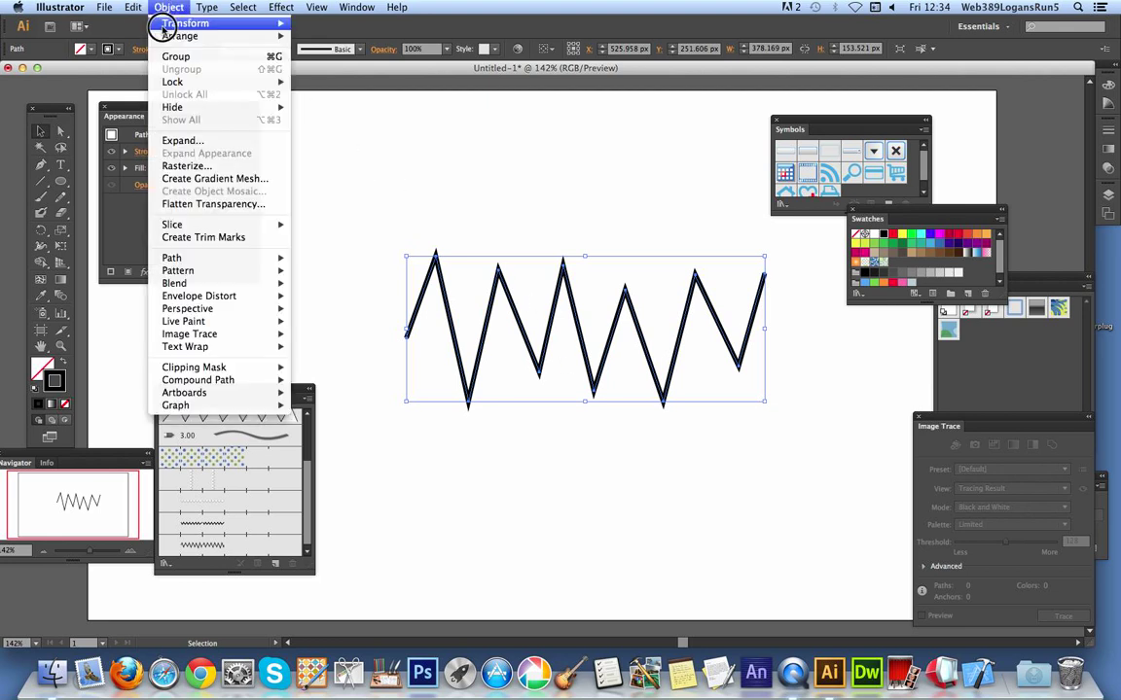
pyautogui.click(173, 141)
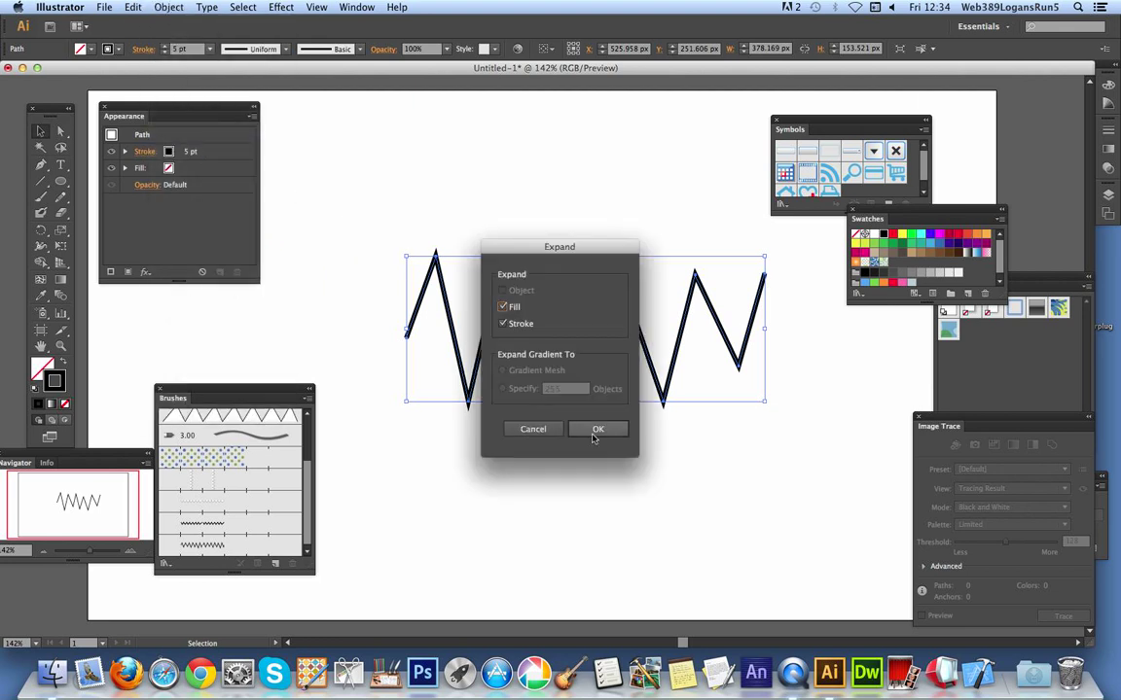
pyautogui.click(598, 433)
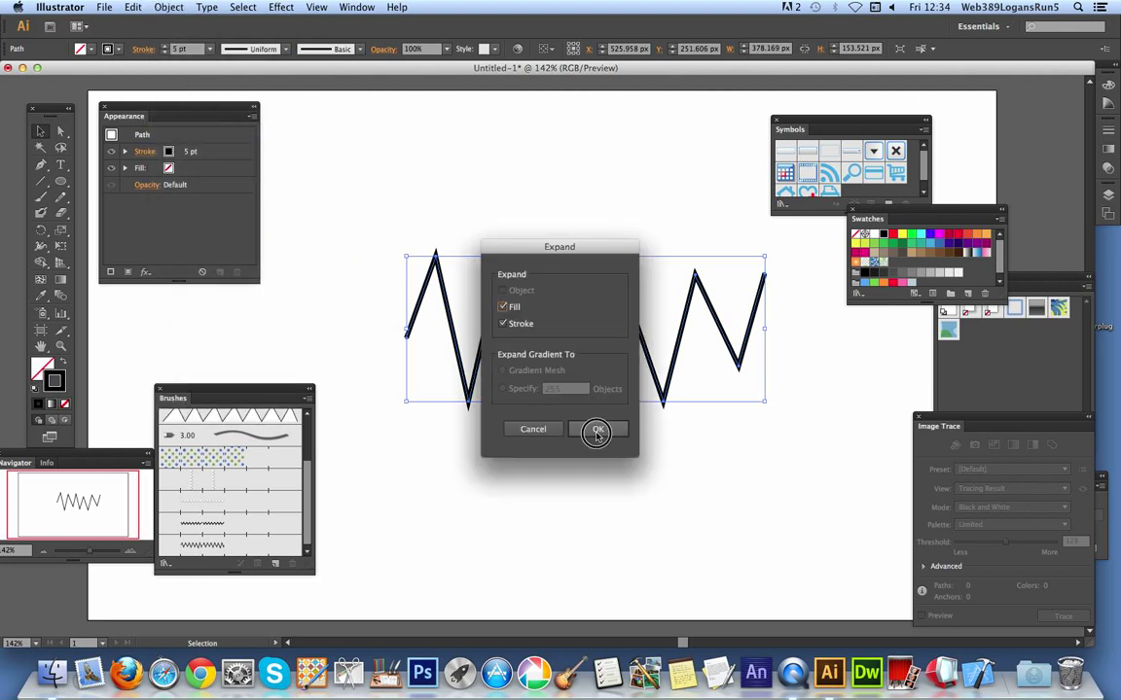
pyautogui.click(483, 224)
pyautogui.moveTo(445, 300); pyautogui.dragTo(421, 269)
pyautogui.click(170, 7)
pyautogui.click(187, 70)
pyautogui.press('super+z')
# - Stretch the expanded zigzag to about 430 px wide and drag it into the Brushes panel
pyautogui.moveTo(405, 233); pyautogui.dragTo(497, 281)
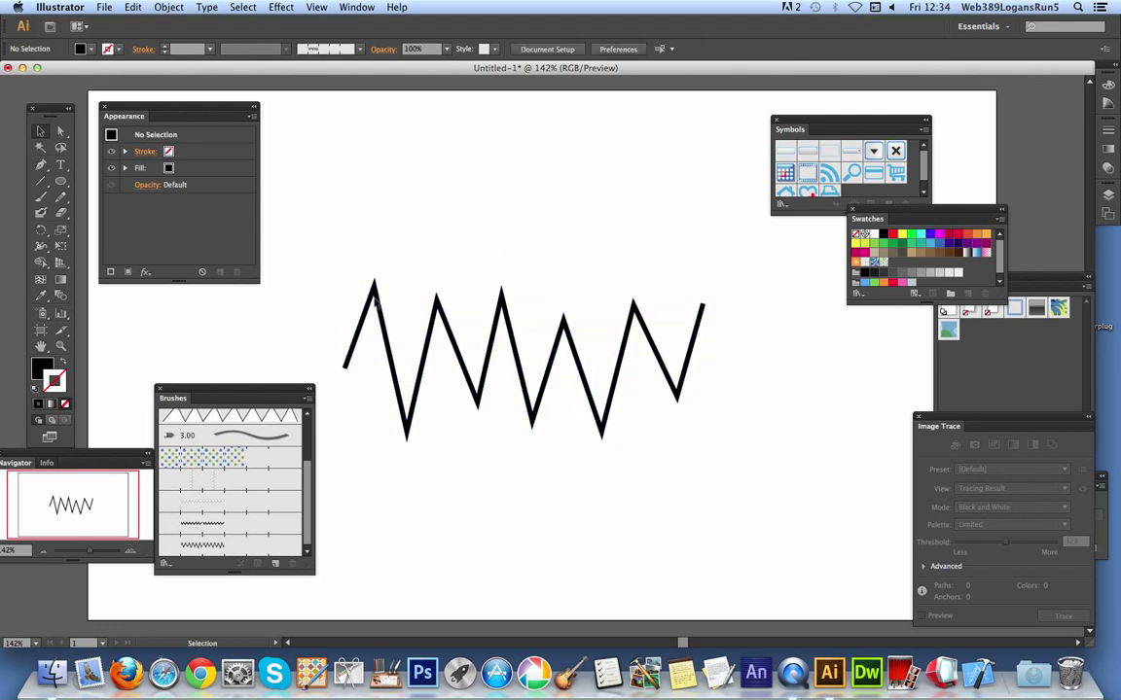
pyautogui.moveTo(339, 263); pyautogui.dragTo(796, 426)
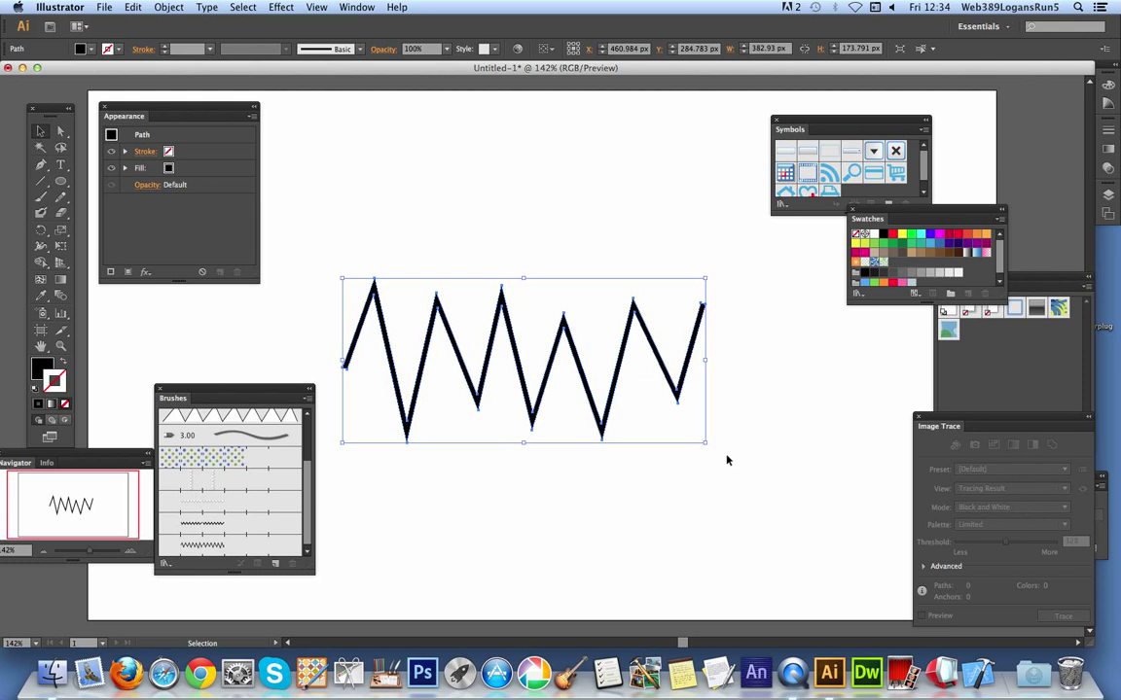
pyautogui.moveTo(708, 444); pyautogui.dragTo(749, 439)
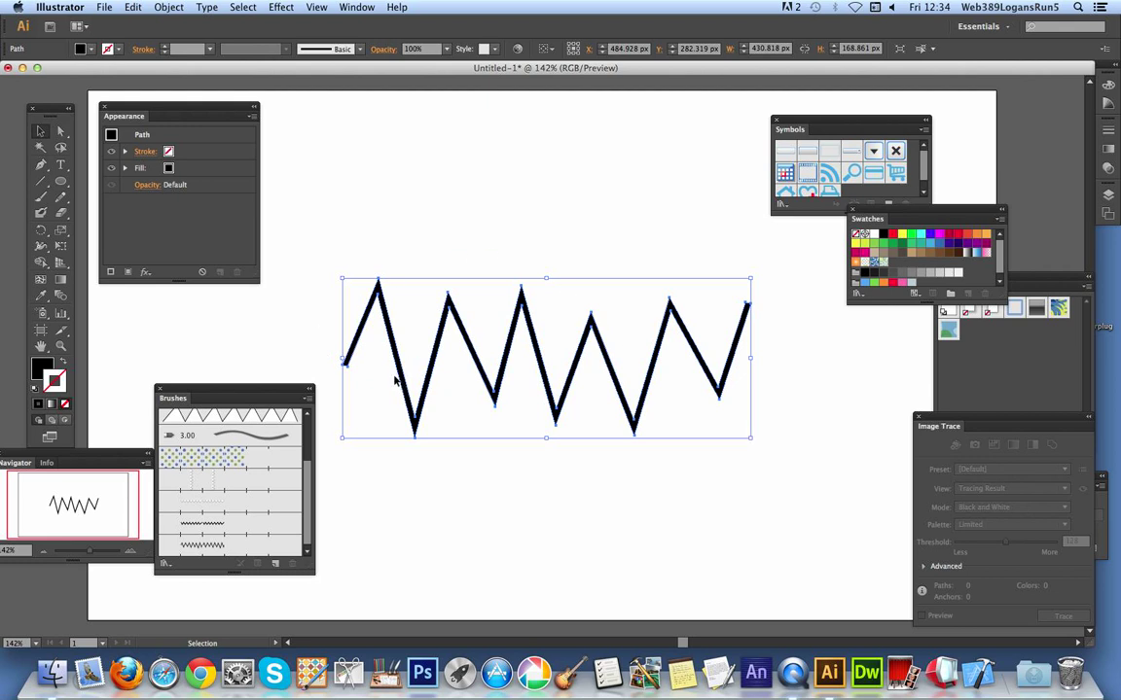
pyautogui.moveTo(395, 376)
pyautogui.mouseDown()
pyautogui.moveTo(225, 512)
pyautogui.moveTo(236, 559)
pyautogui.mouseUp()
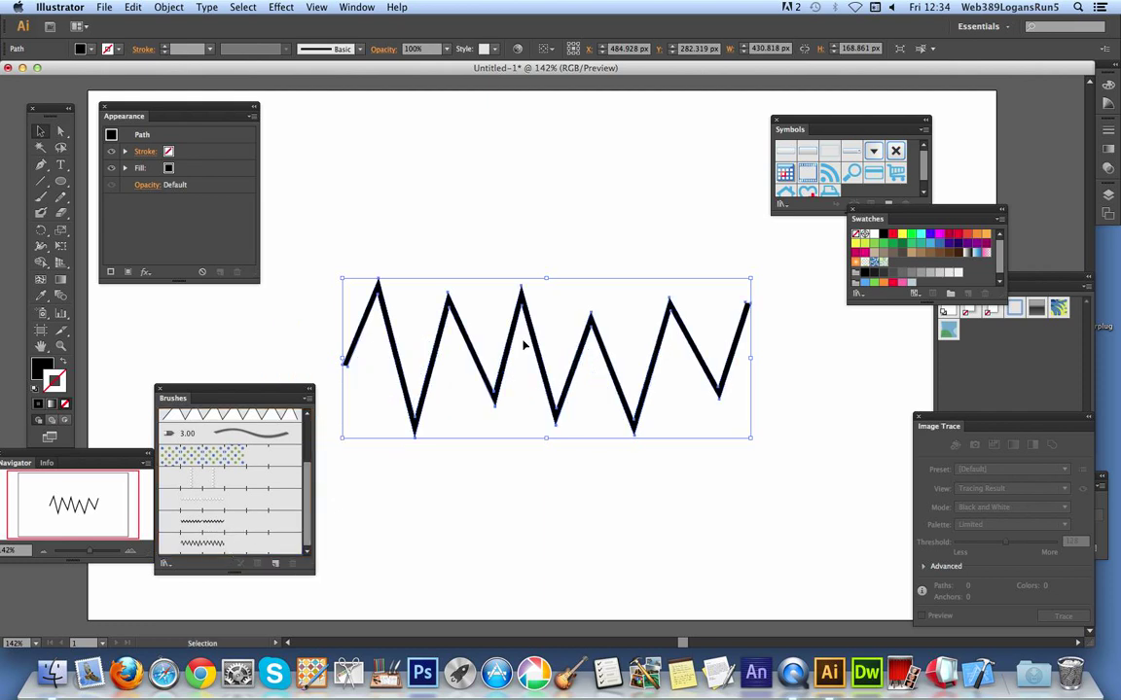
# - Define the zigzag as a new pattern brush scaled to 67%
pyautogui.moveTo(413, 326); pyautogui.dragTo(277, 514)
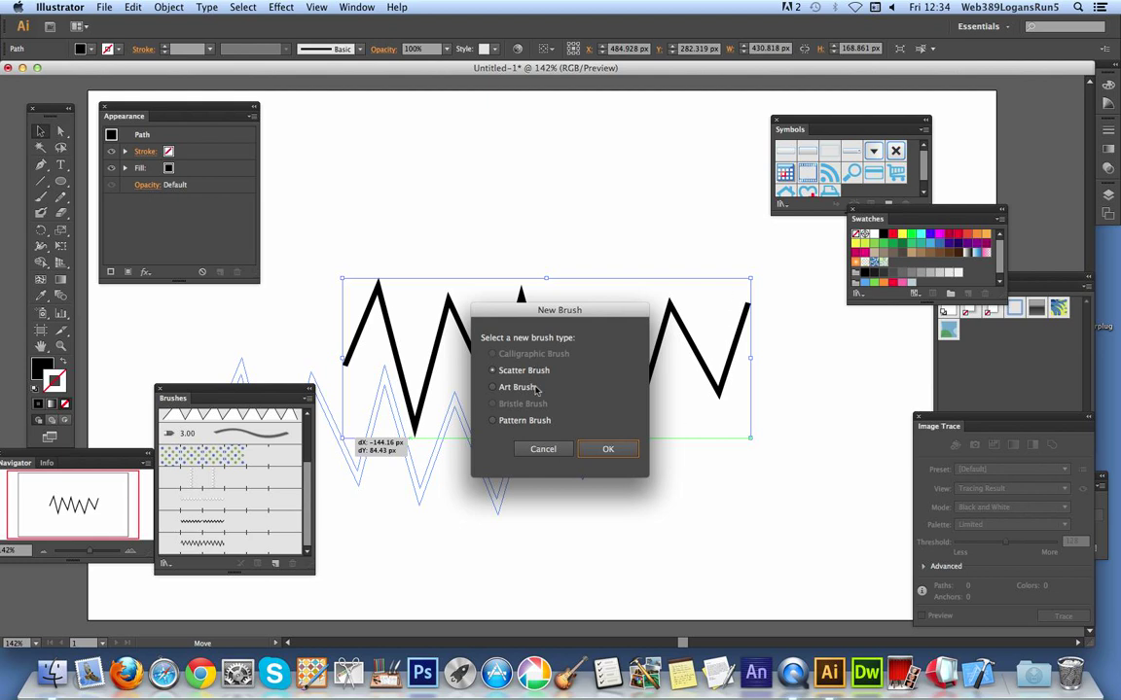
pyautogui.click(495, 420)
pyautogui.click(620, 453)
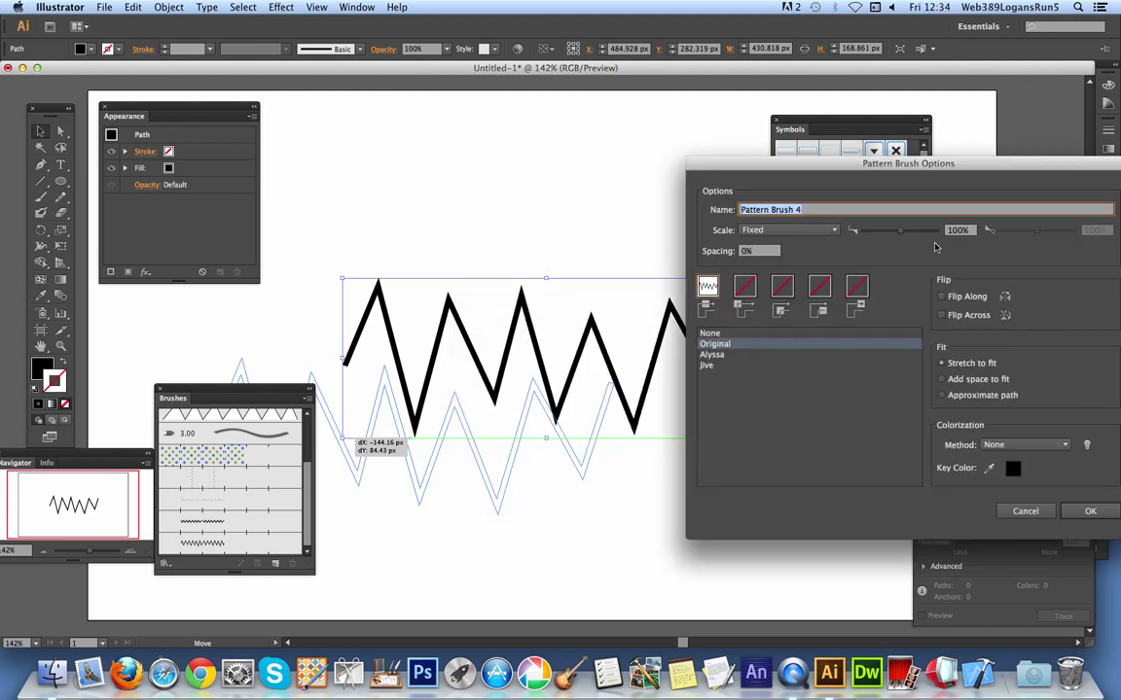
pyautogui.moveTo(901, 234); pyautogui.dragTo(890, 236)
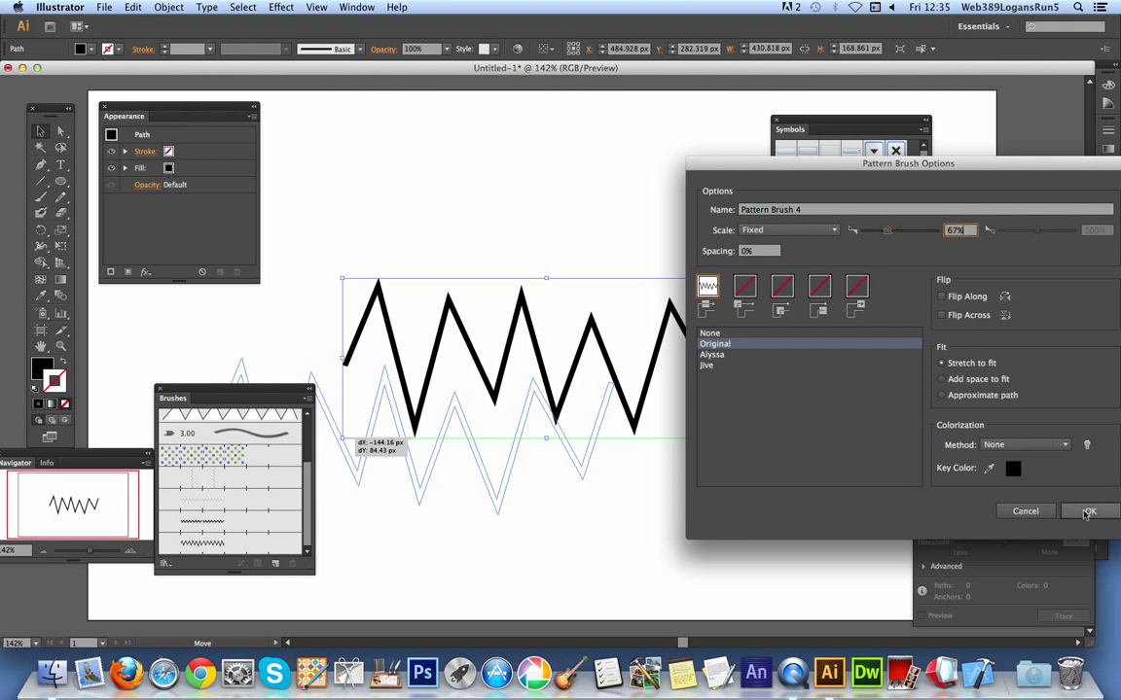
pyautogui.click(1086, 513)
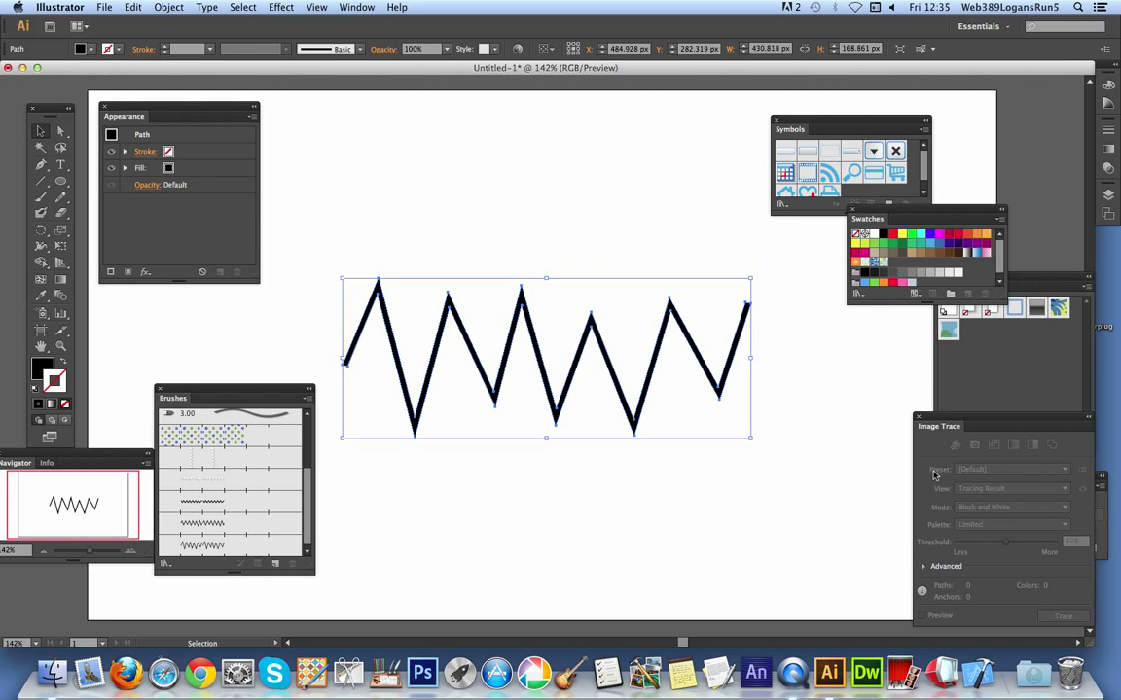
# - Delete the zigzag and draw a circle of about 297 × 291 px at the page centre
pyautogui.press('Delete')
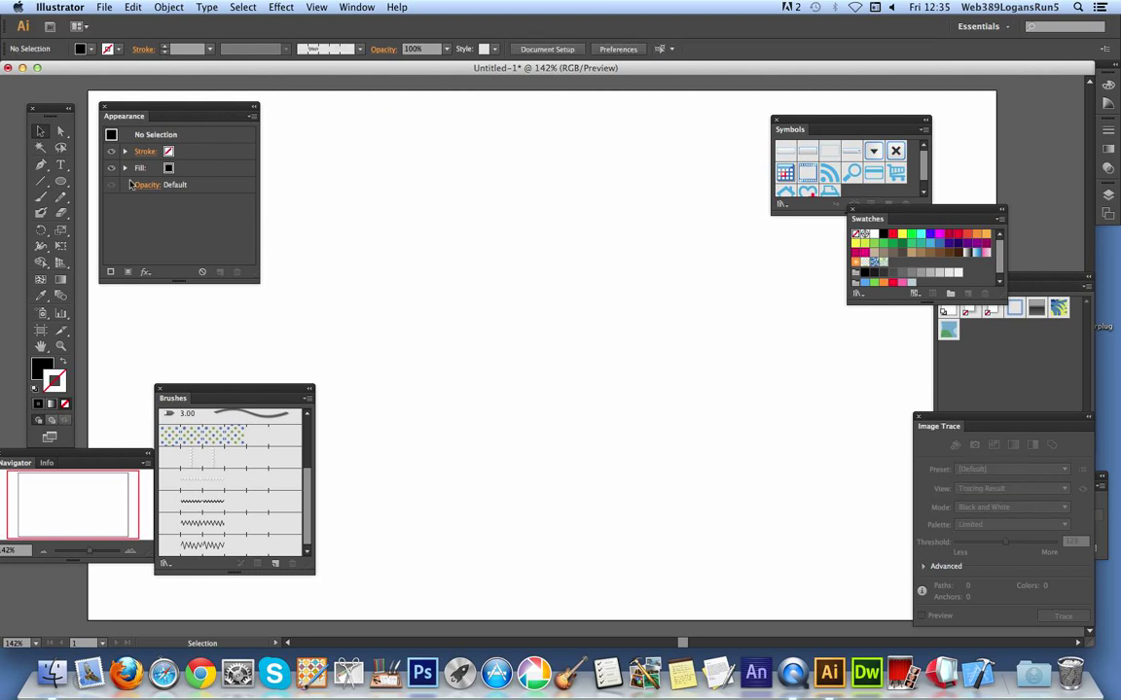
pyautogui.click(60, 181)
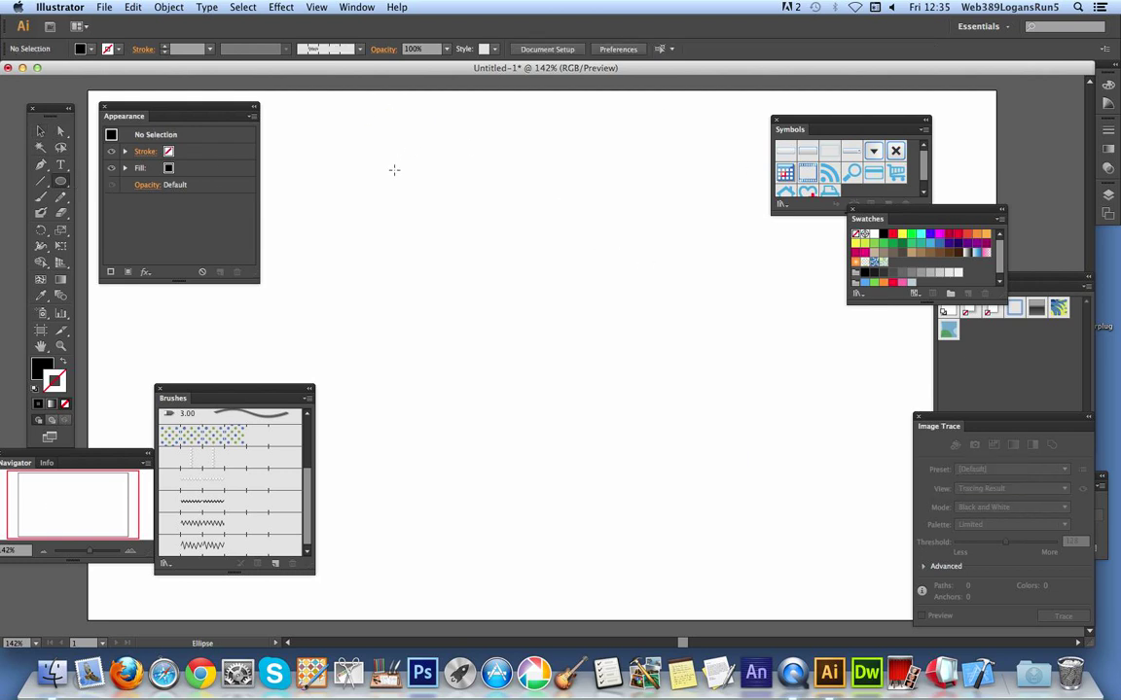
pyautogui.moveTo(392, 169); pyautogui.dragTo(672, 442)
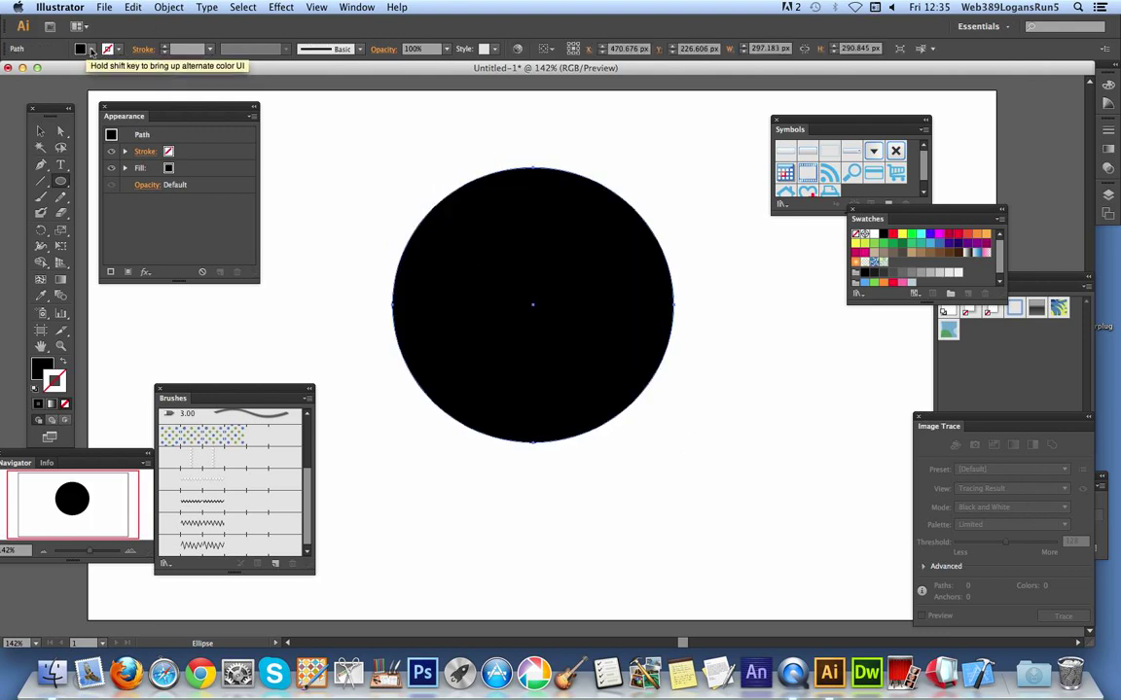
# - Set the circle's fill to None and its stroke to black
pyautogui.click(84, 49)
pyautogui.click(18, 73)
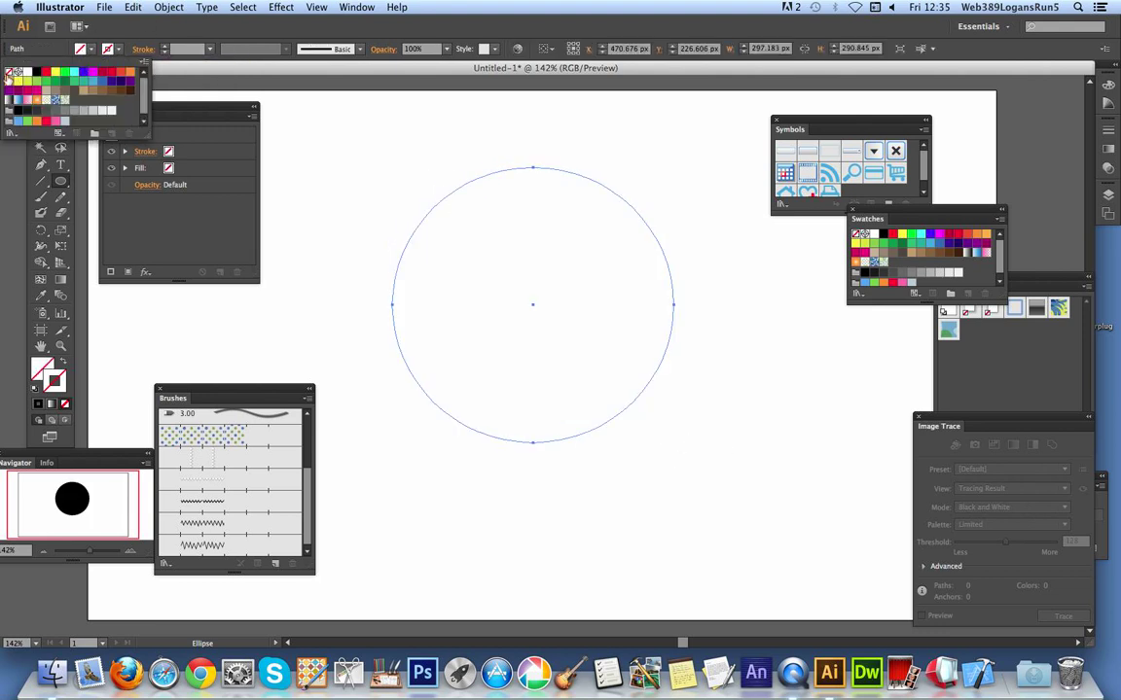
pyautogui.click(117, 50)
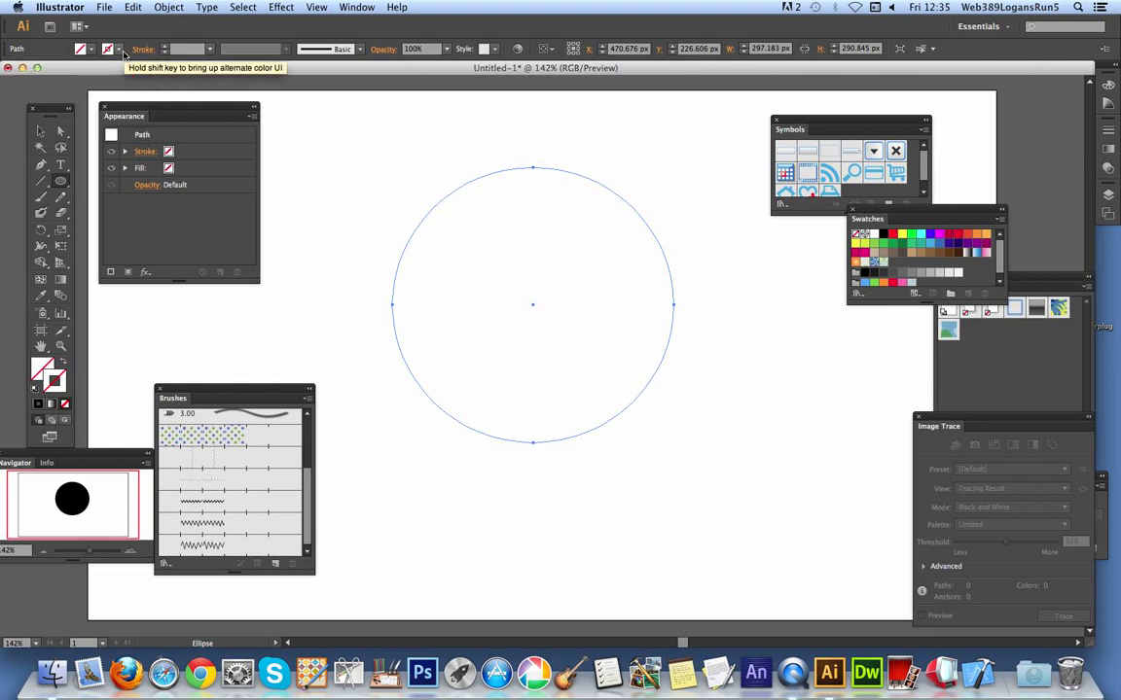
pyautogui.click(118, 49)
pyautogui.click(33, 74)
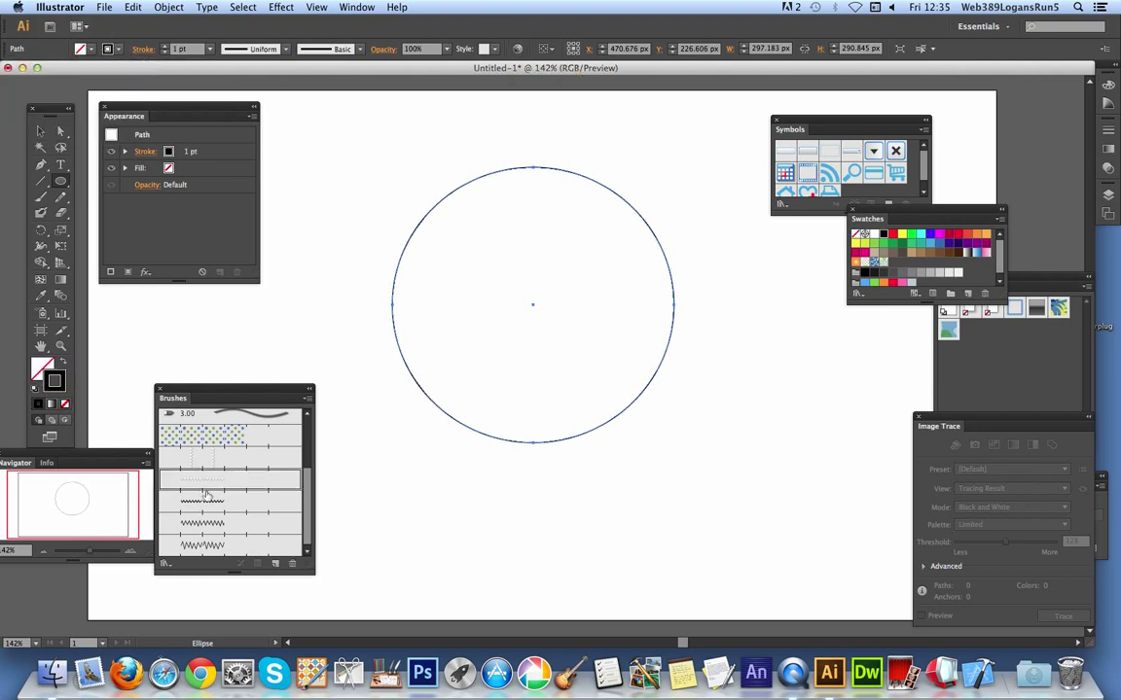
# - Stroke the circle with Pattern Brush 6 scaled down to 23%, applying the change to the stroke
pyautogui.click(209, 544)
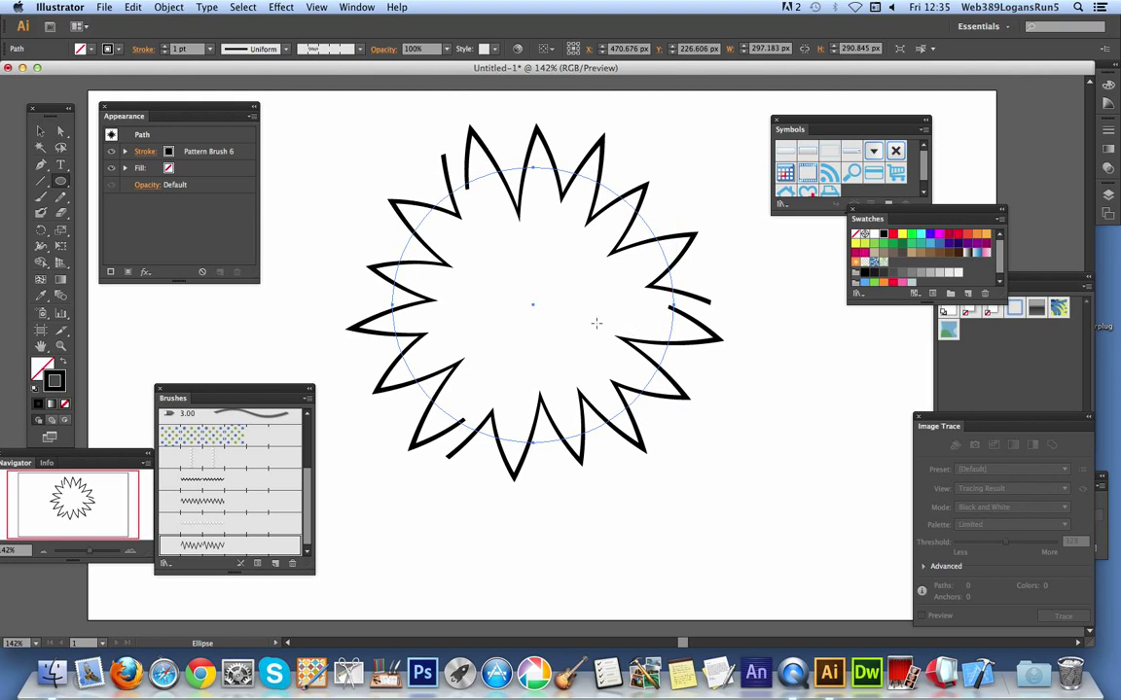
pyautogui.click(208, 545)
pyautogui.doubleClick(208, 544)
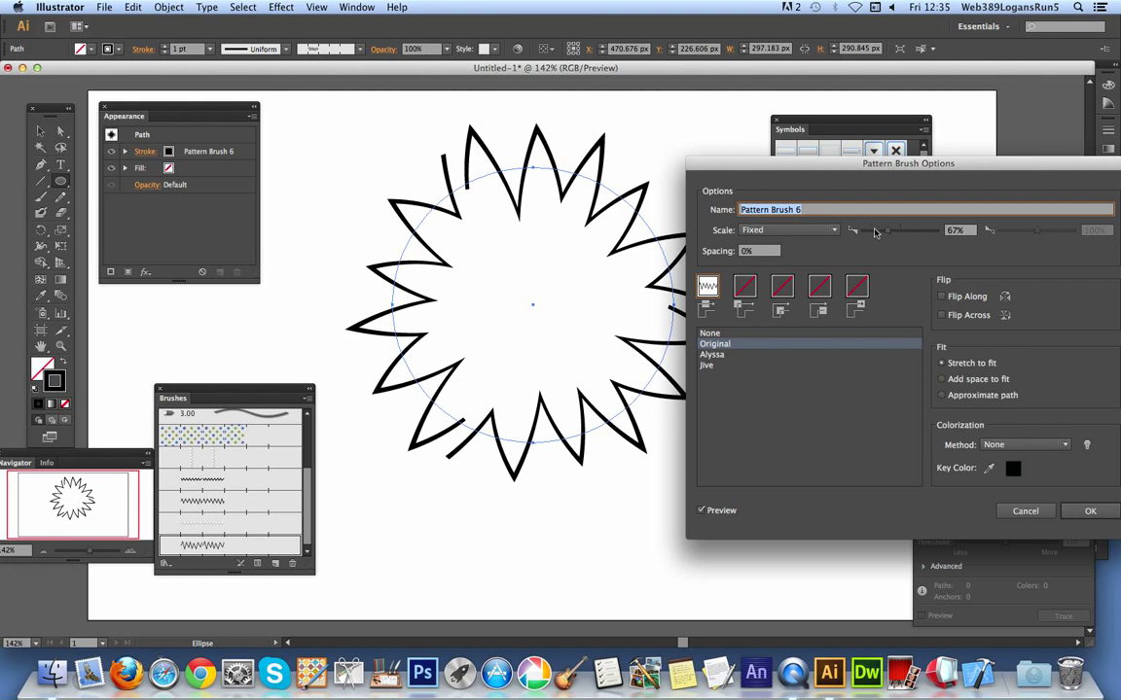
pyautogui.moveTo(875, 231); pyautogui.dragTo(871, 232)
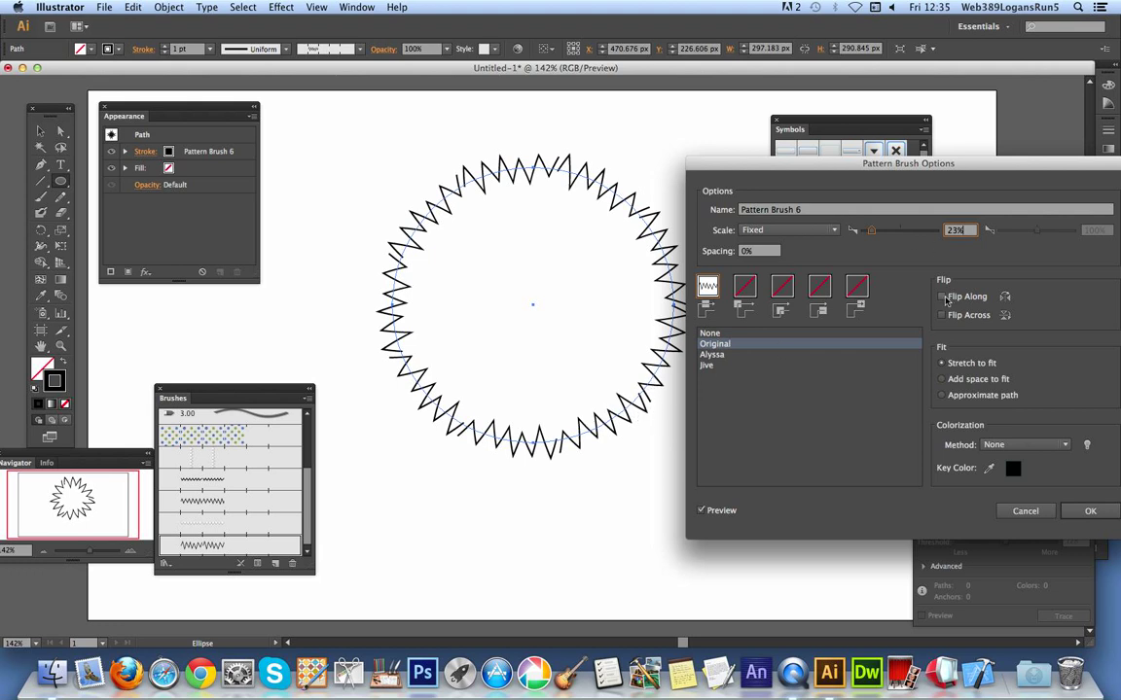
pyautogui.click(943, 299)
pyautogui.click(942, 298)
pyautogui.click(941, 315)
pyautogui.click(942, 397)
pyautogui.click(1089, 511)
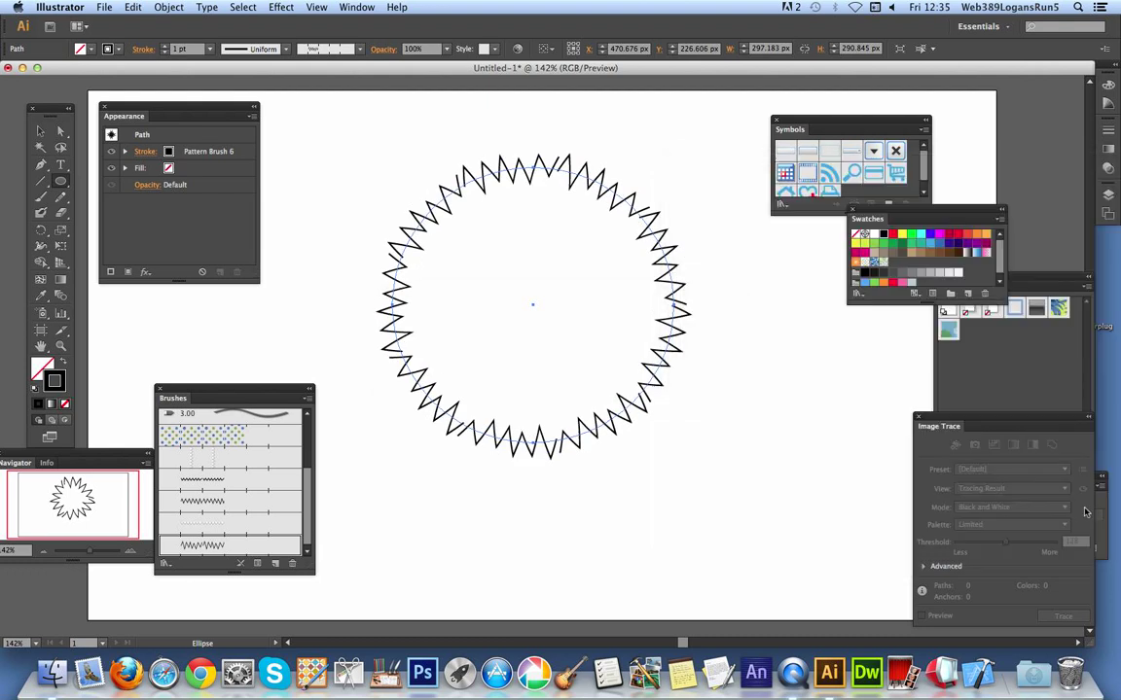
pyautogui.click(494, 322)
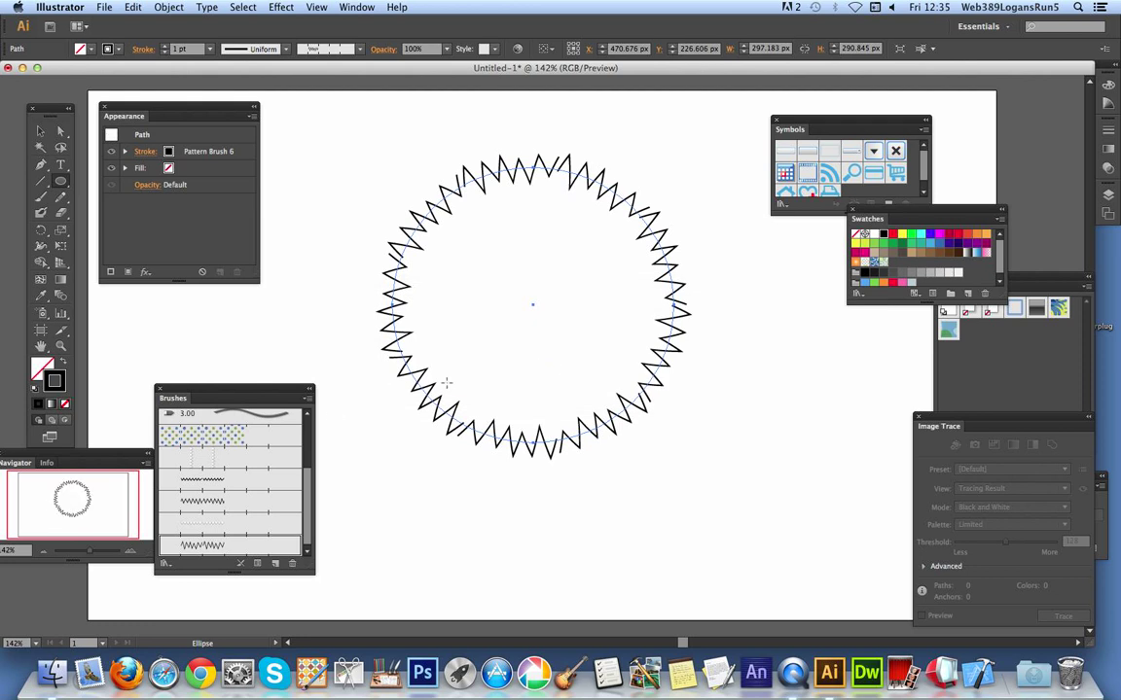
# - Switch the circle to Pattern Brush 2 with its scale enlarged to 126%
pyautogui.click(216, 502)
pyautogui.click(209, 523)
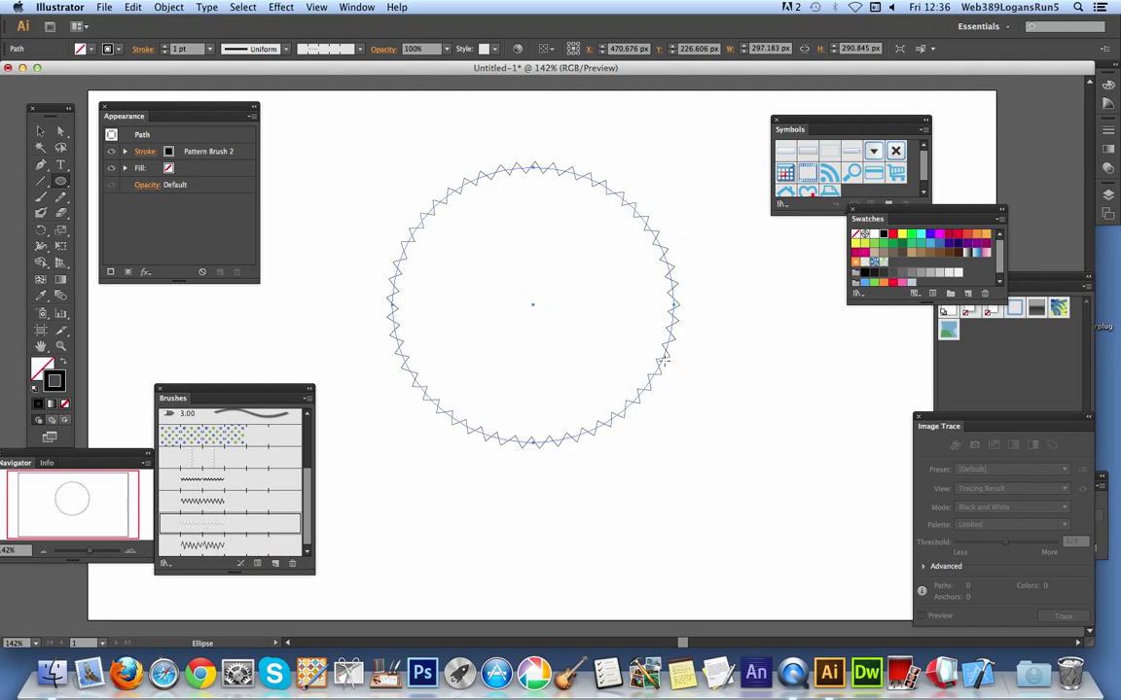
pyautogui.doubleClick(219, 523)
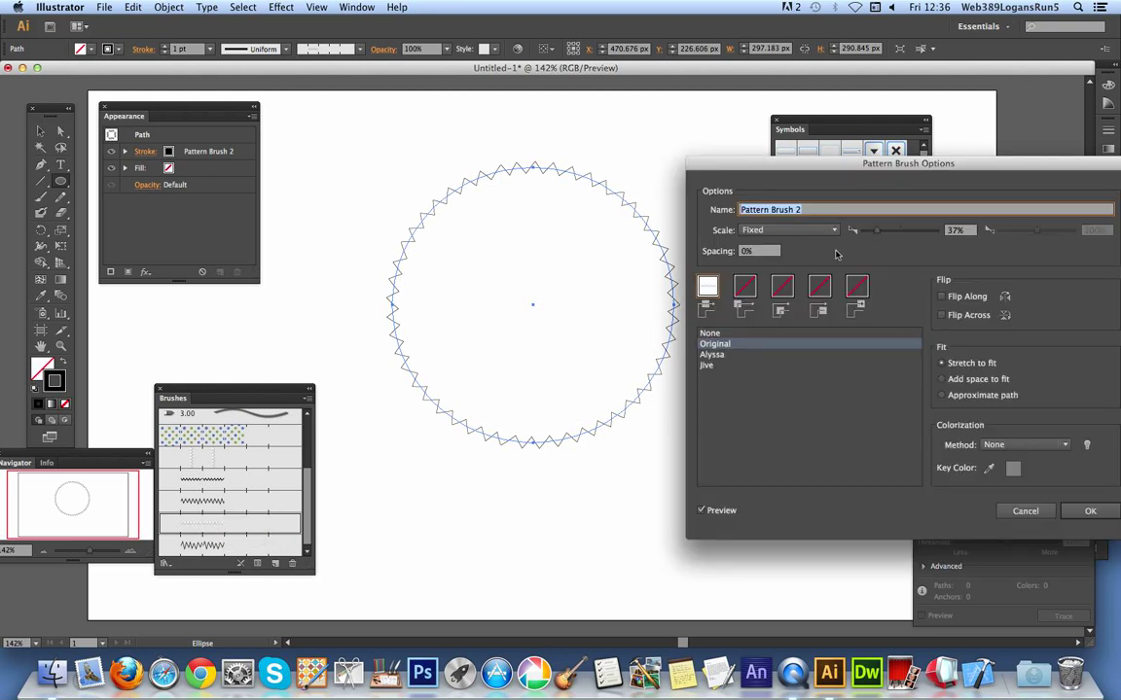
pyautogui.moveTo(876, 230); pyautogui.dragTo(904, 241)
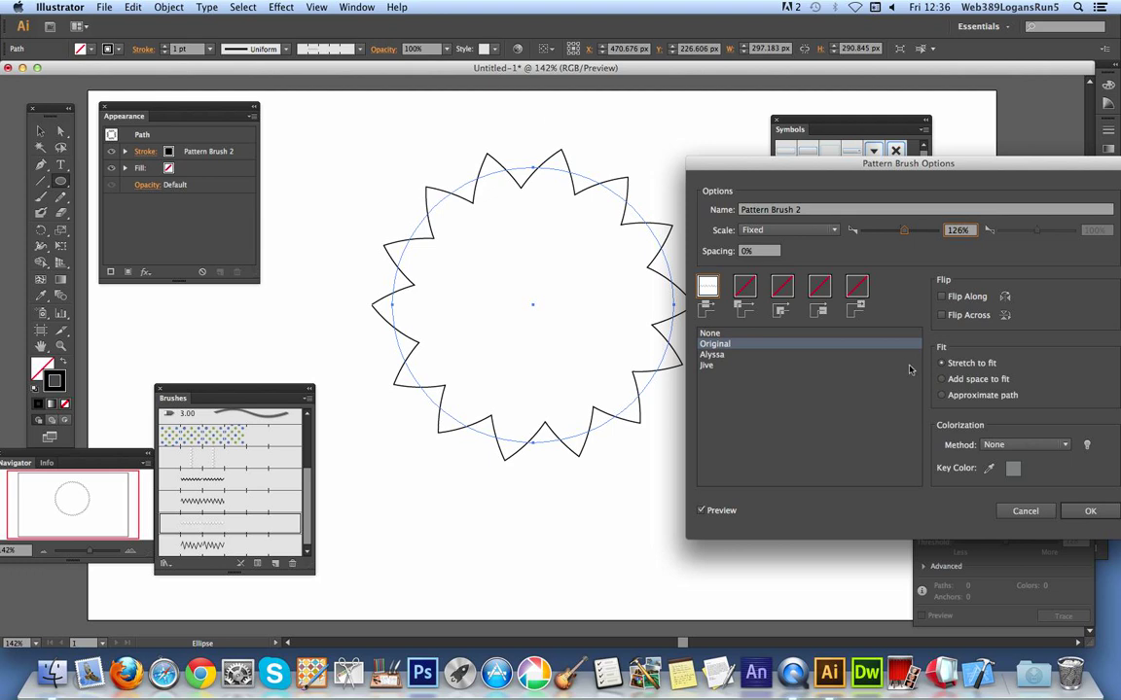
pyautogui.press('Return')
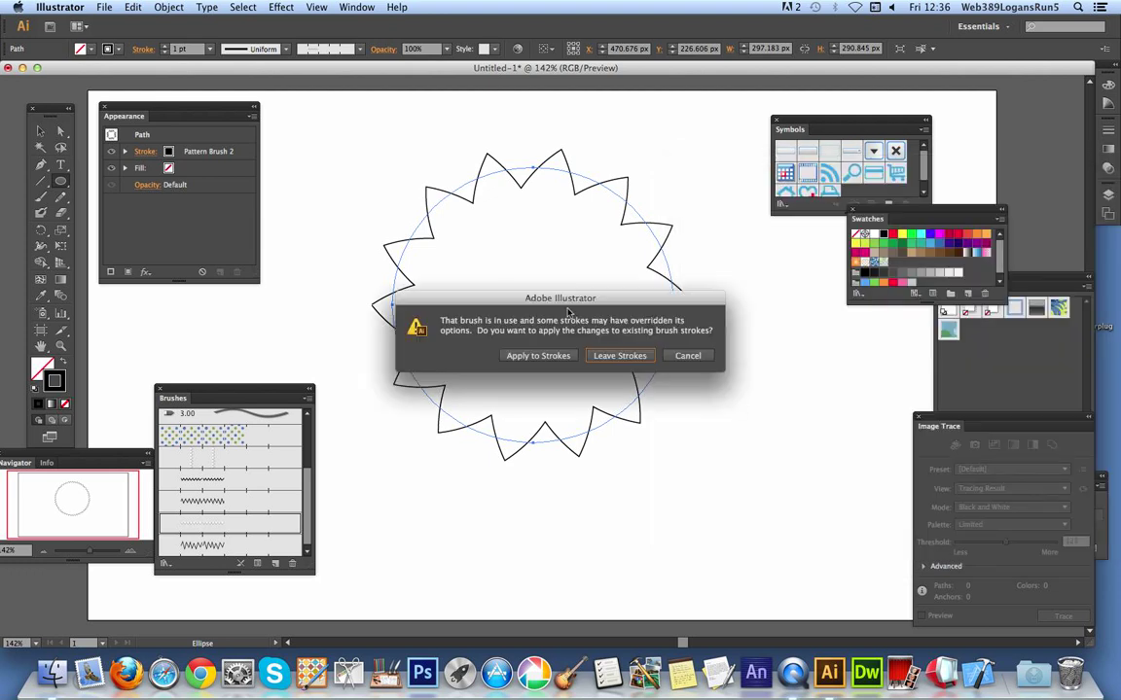
pyautogui.click(536, 355)
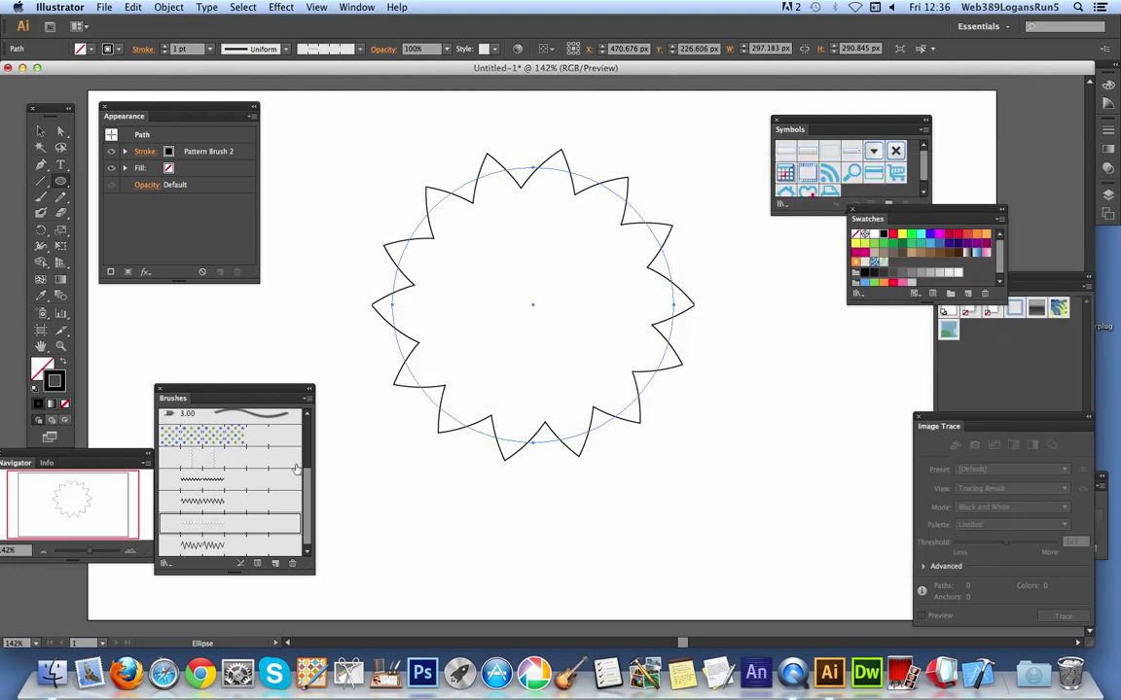
# - Stroke the circle with Art Brush 1 set to 60% width, applying it to the stroke
pyautogui.moveTo(309, 484); pyautogui.dragTo(309, 432)
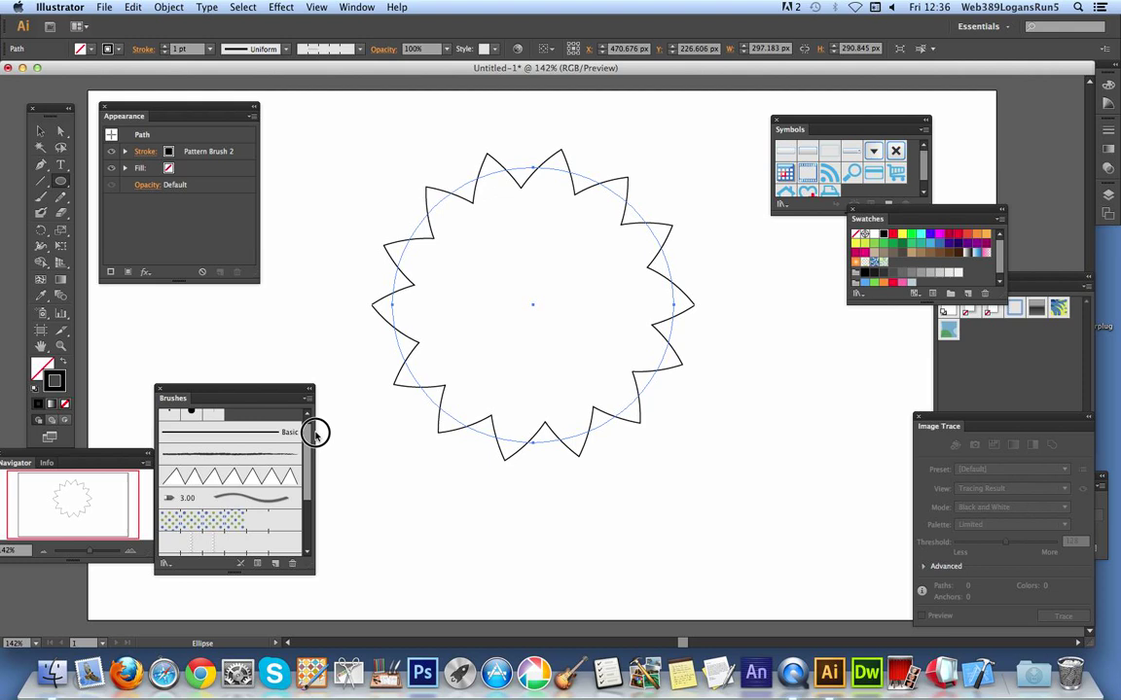
pyautogui.click(277, 486)
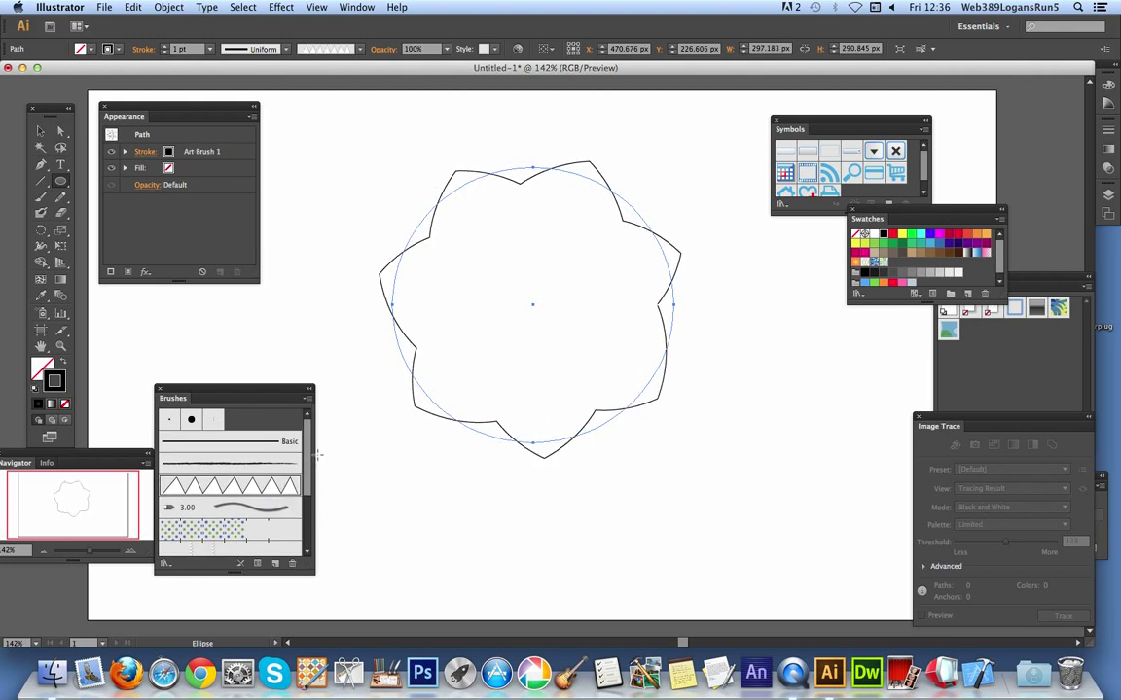
pyautogui.doubleClick(247, 487)
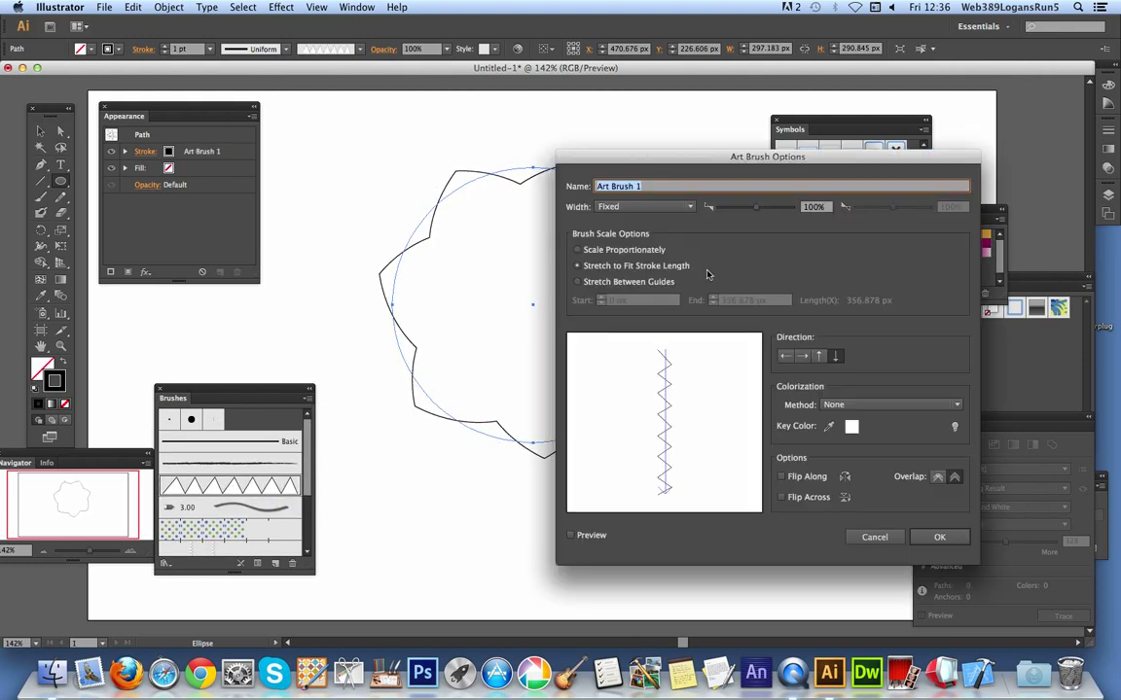
pyautogui.moveTo(756, 210); pyautogui.dragTo(740, 208)
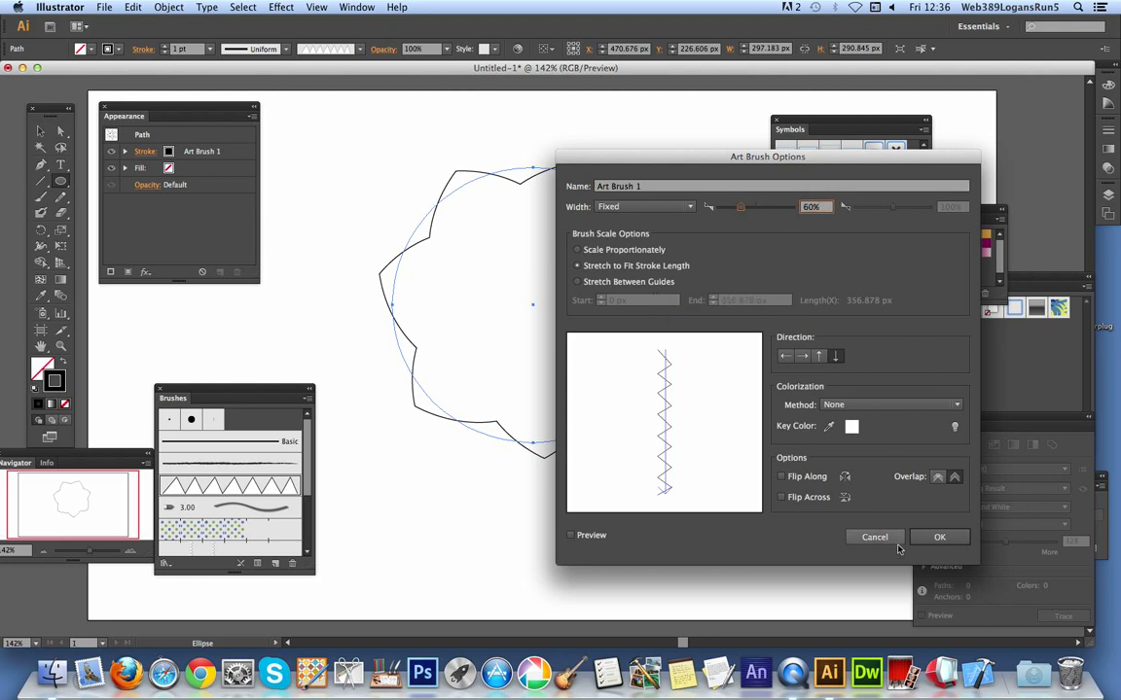
pyautogui.click(939, 537)
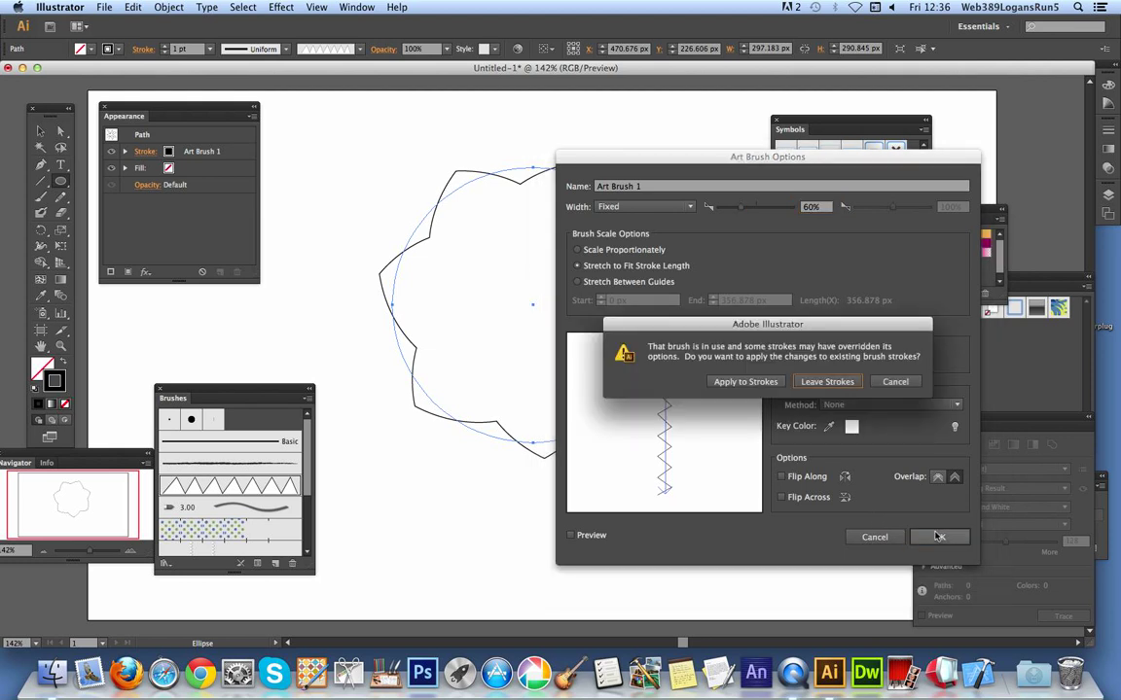
pyautogui.click(743, 382)
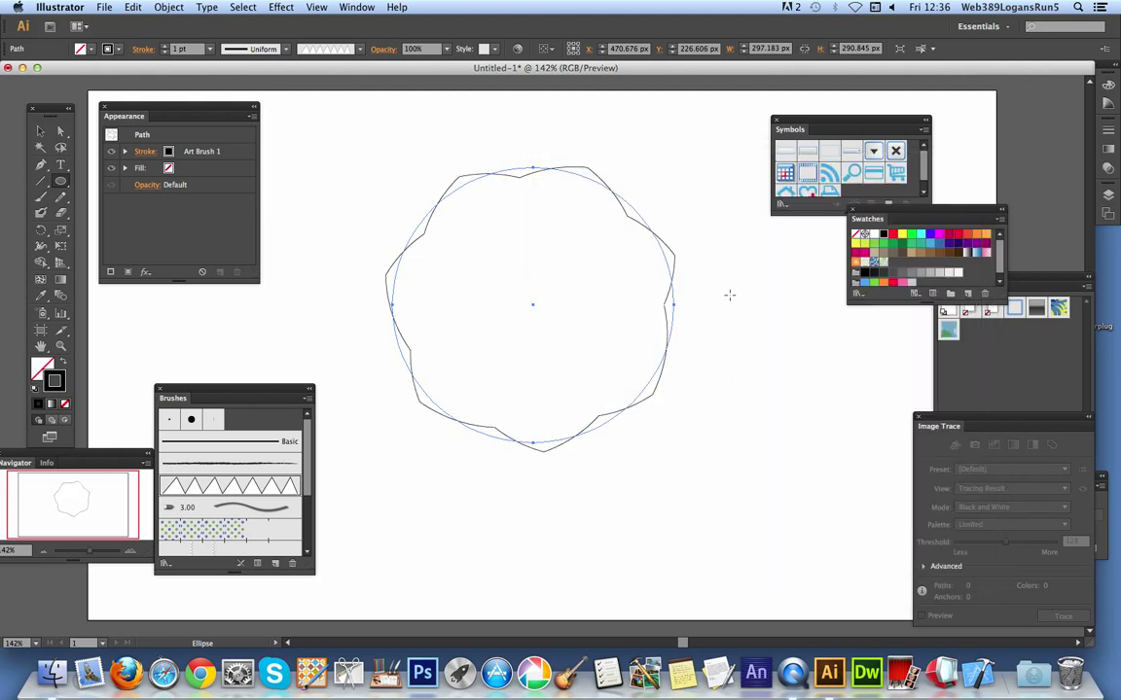